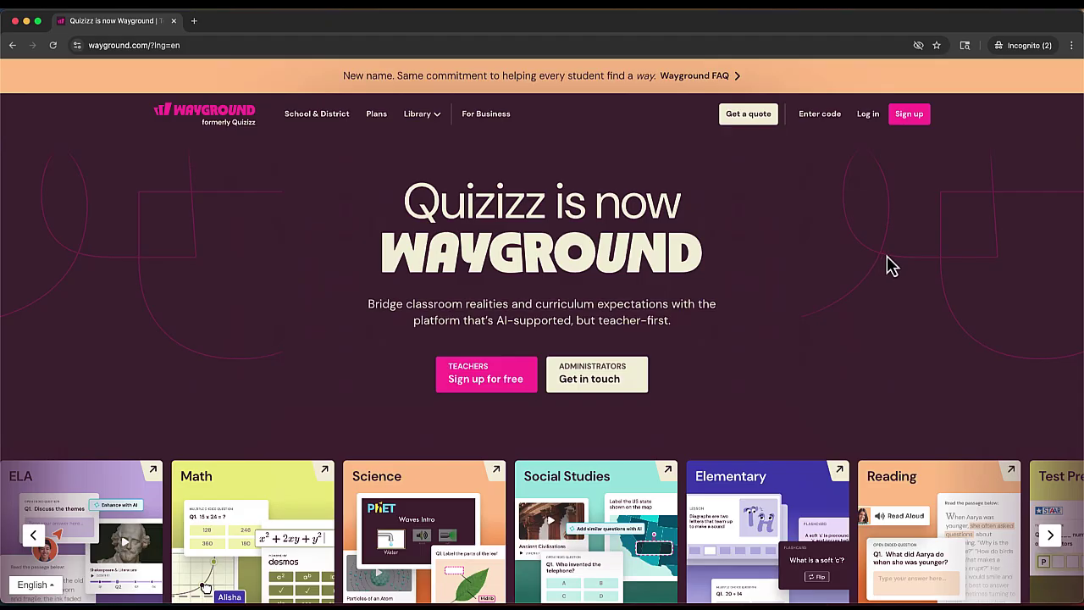
Step: Scroll down and advance the subject carousel six times to reveal Writing, Career & Technical Education, Foreign Language and Math, then scroll back up
{"action": "scroll", "coordinate": [937, 278], "scroll_direction": "down", "scroll_amount": 1}
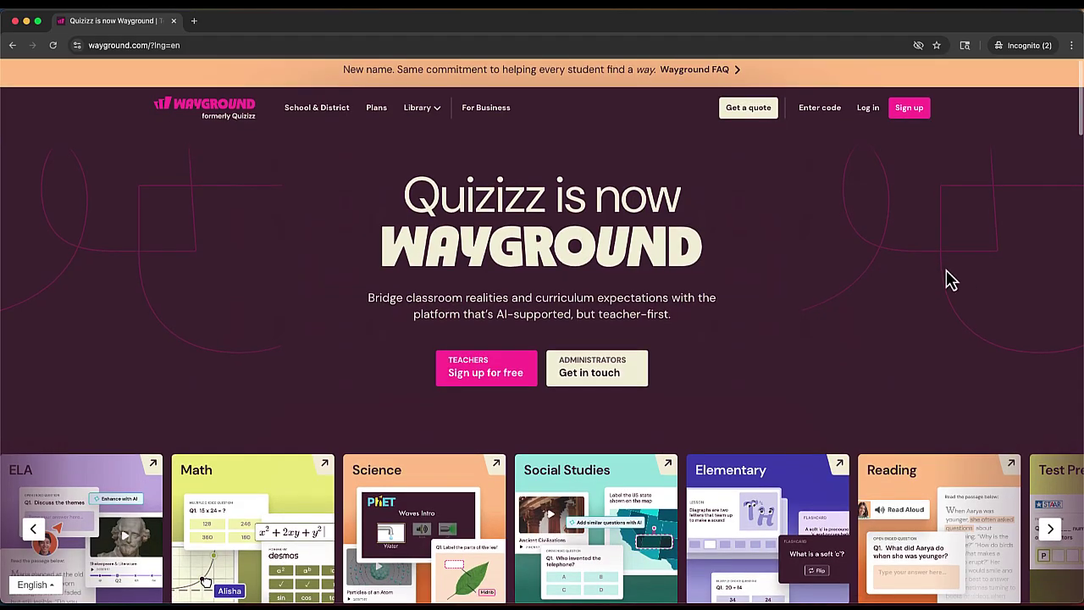
{"action": "scroll", "coordinate": [979, 283], "scroll_direction": "down", "scroll_amount": 3}
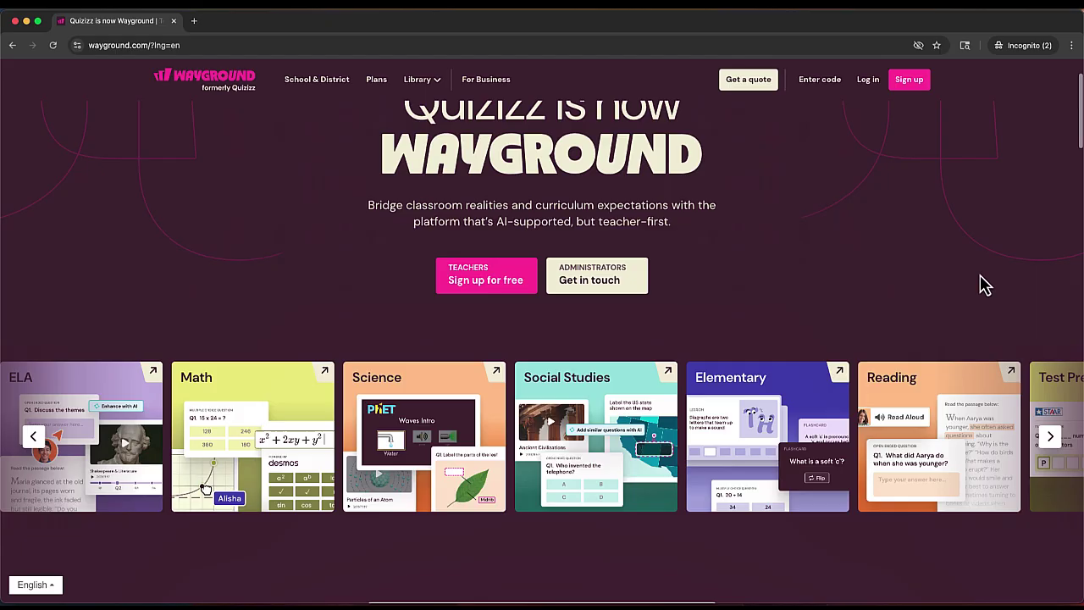
{"action": "scroll", "coordinate": [980, 283], "scroll_direction": "down", "scroll_amount": 2}
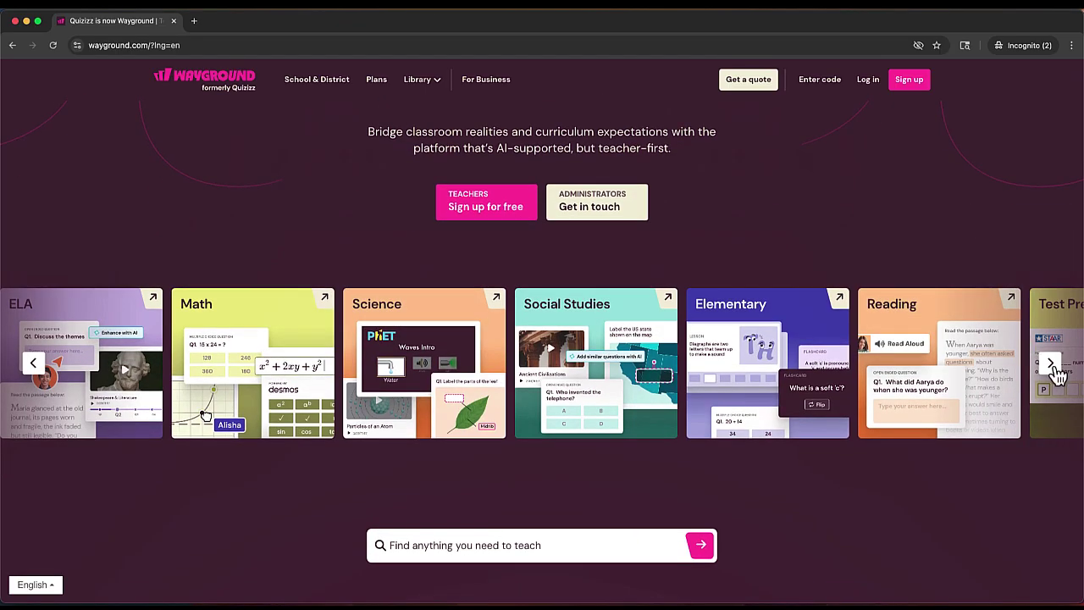
{"action": "left_click", "coordinate": [1051, 364]}
{"action": "left_click", "coordinate": [1051, 365]}
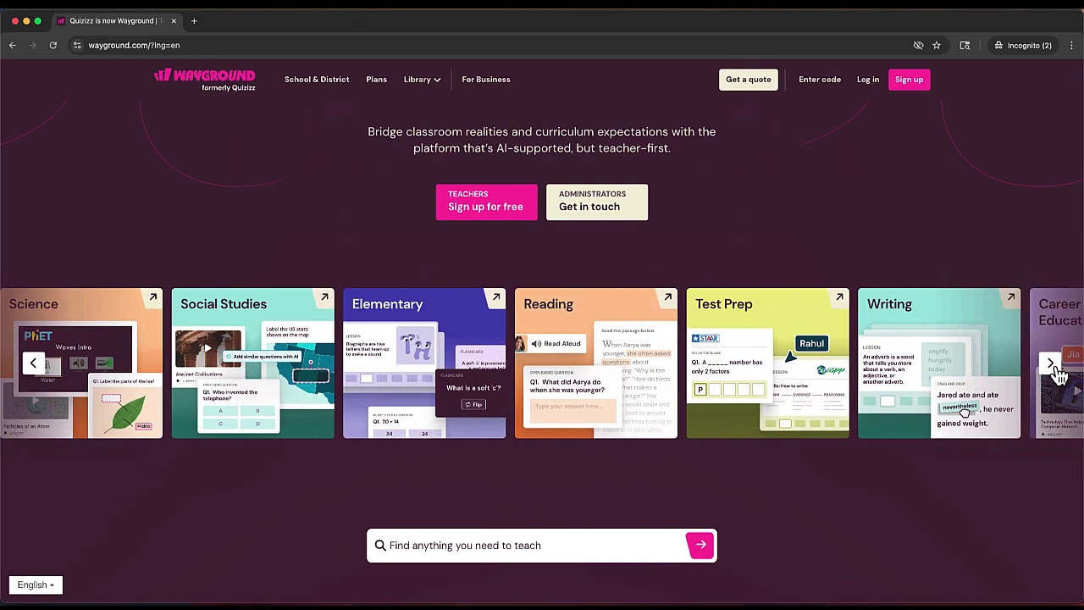
{"action": "left_click", "coordinate": [1051, 364]}
{"action": "left_click", "coordinate": [1051, 364]}
{"action": "left_click", "coordinate": [1051, 365]}
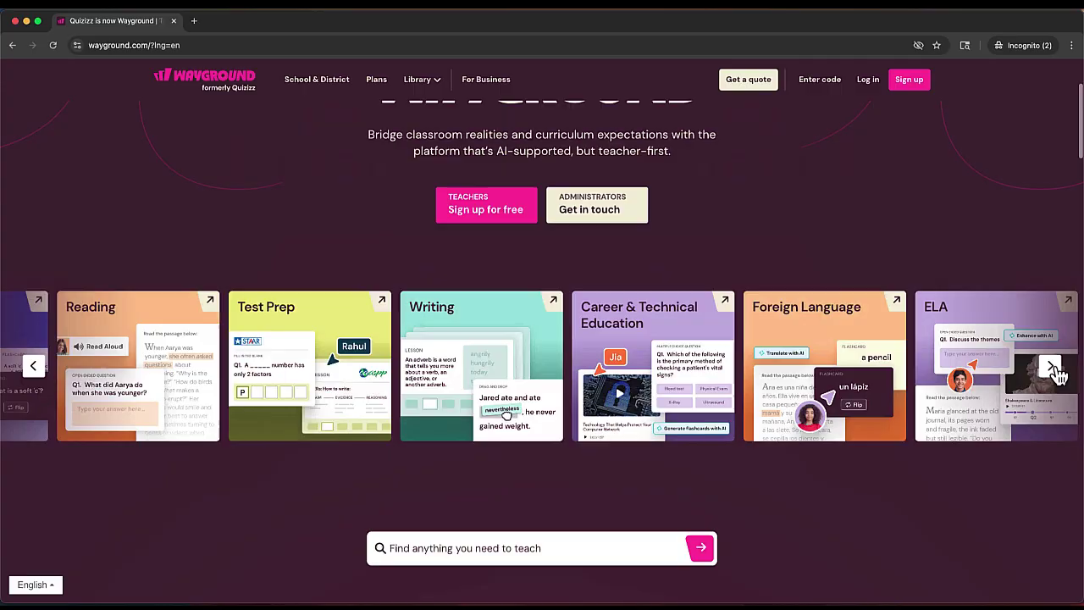
{"action": "left_click", "coordinate": [1051, 364]}
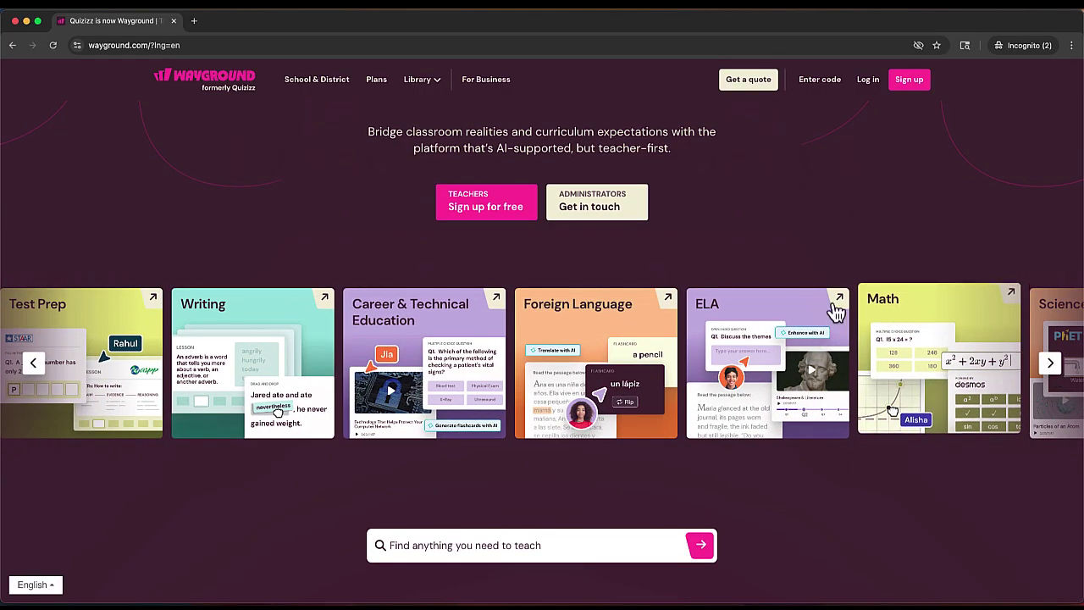
{"action": "scroll", "coordinate": [844, 310], "scroll_direction": "up", "scroll_amount": 3}
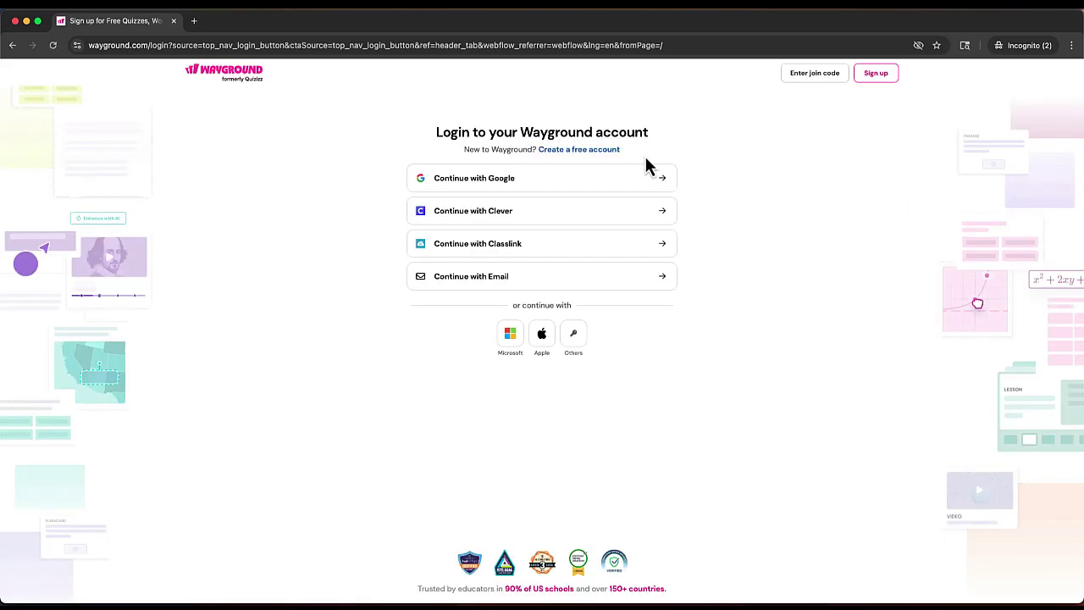
Step: Switch the login page to creating a free teacher account
{"action": "left_click", "coordinate": [587, 153]}
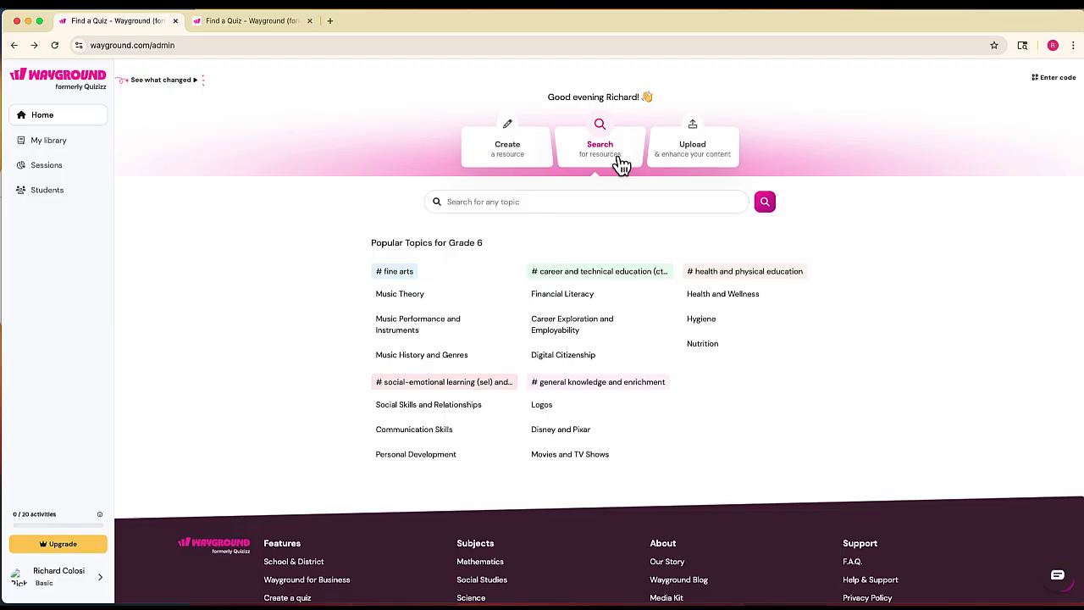
Step: Paste 'halloween' into the topic search box and run the search
{"action": "left_click", "coordinate": [504, 203]}
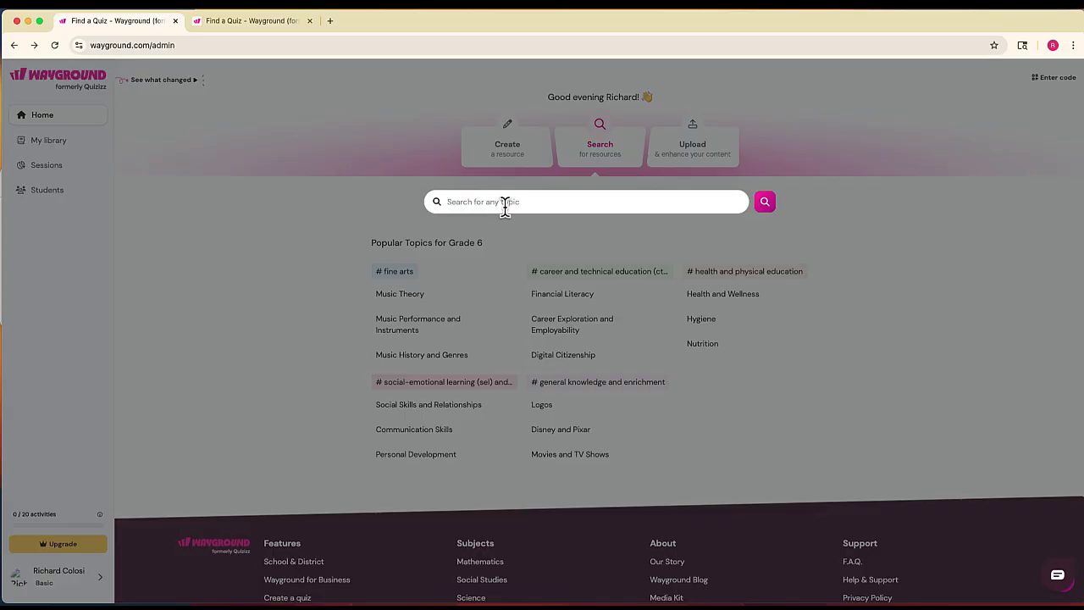
{"action": "type", "text": "halloween"}
{"action": "key", "text": "ctrl+z"}
{"action": "type", "text": "halloween"}
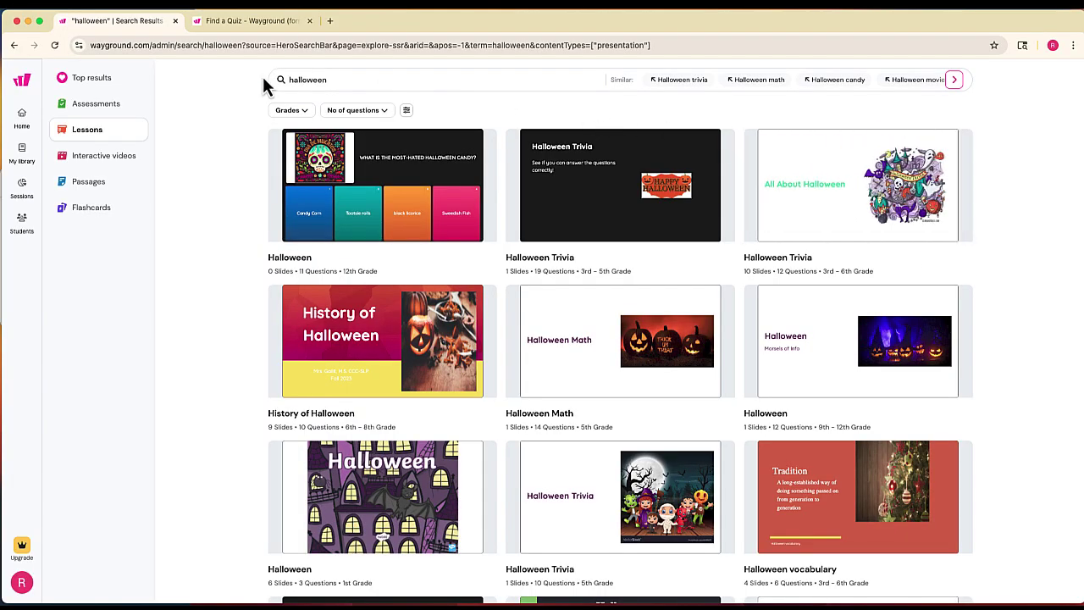
Step: Browse the halloween Top results, then filter them to Assessments and then Lessons
{"action": "left_click", "coordinate": [84, 79]}
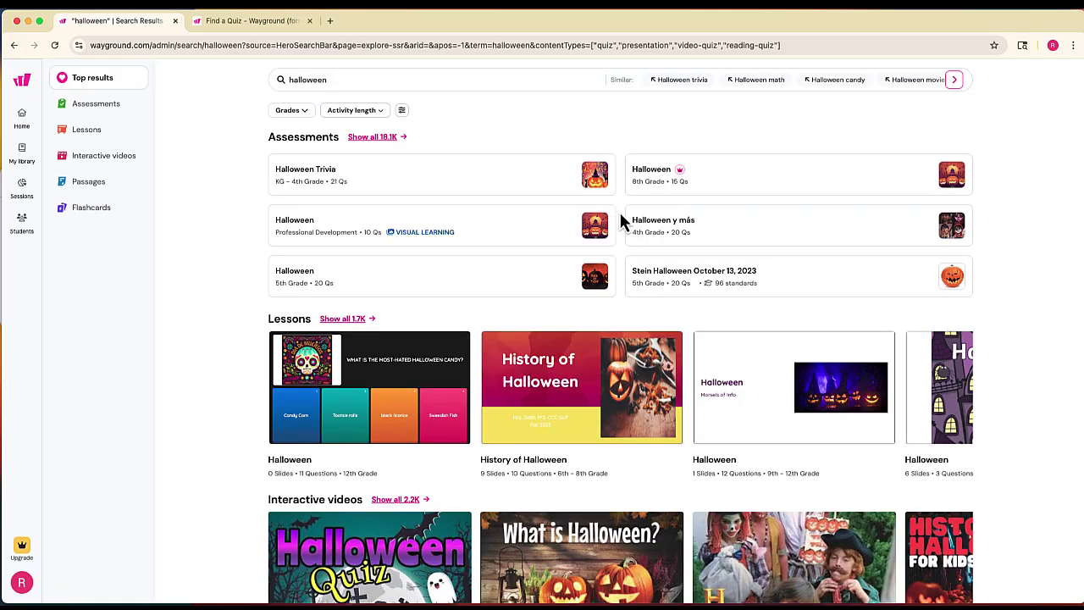
{"action": "scroll", "coordinate": [563, 231], "scroll_direction": "down", "scroll_amount": 3}
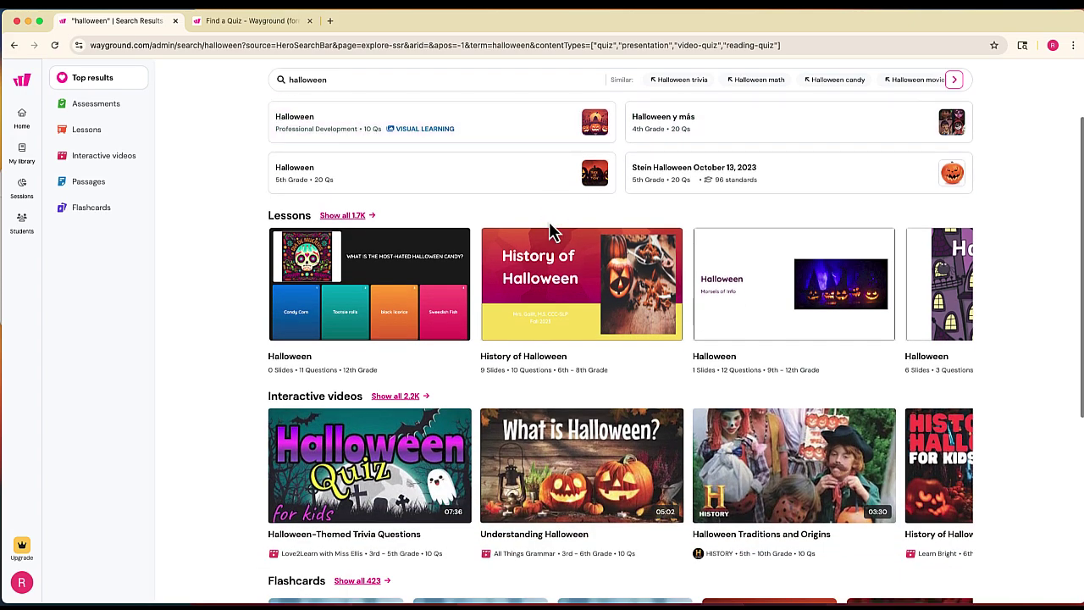
{"action": "scroll", "coordinate": [549, 227], "scroll_direction": "down", "scroll_amount": 5}
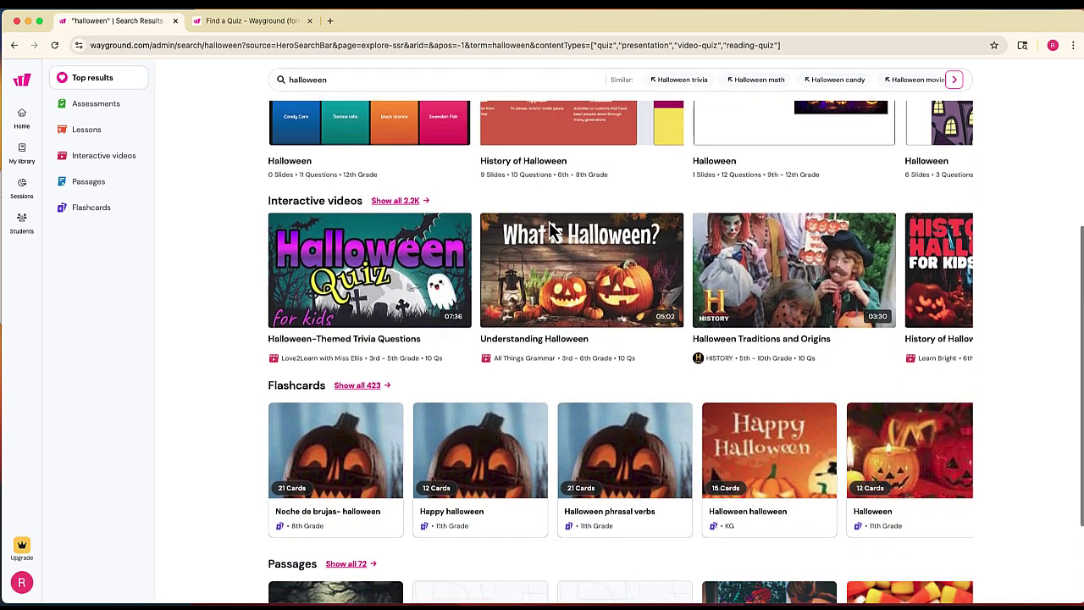
{"action": "scroll", "coordinate": [552, 231], "scroll_direction": "up", "scroll_amount": 7}
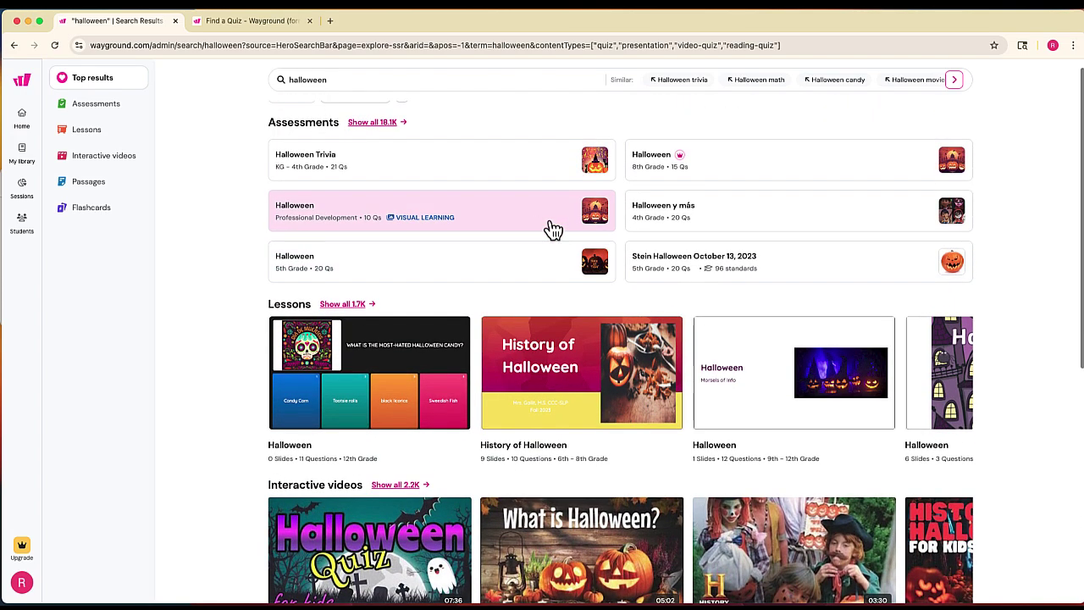
{"action": "left_click", "coordinate": [103, 111]}
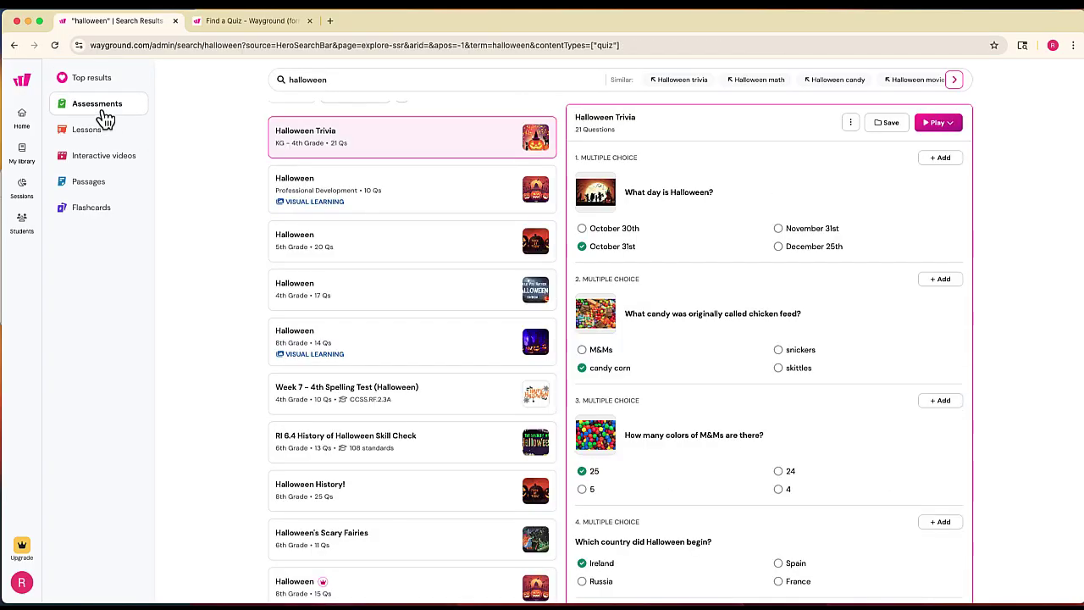
{"action": "left_click", "coordinate": [96, 133]}
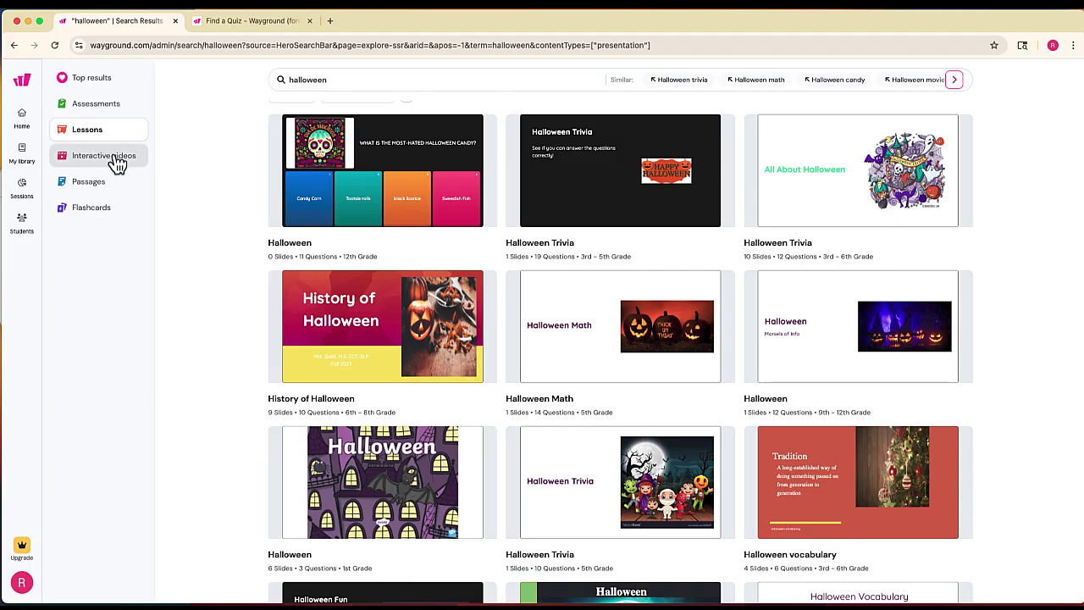
Step: Filter to Interactive videos and choose Start now from Understanding Halloween's Play menu
{"action": "left_click", "coordinate": [117, 161]}
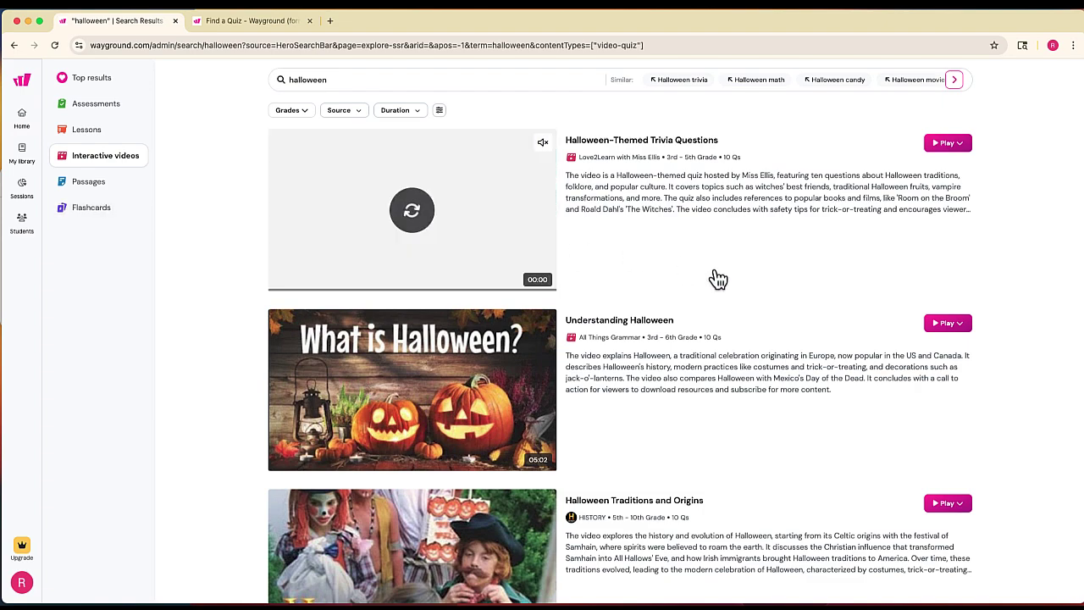
{"action": "scroll", "coordinate": [621, 169], "scroll_direction": "down", "scroll_amount": 1}
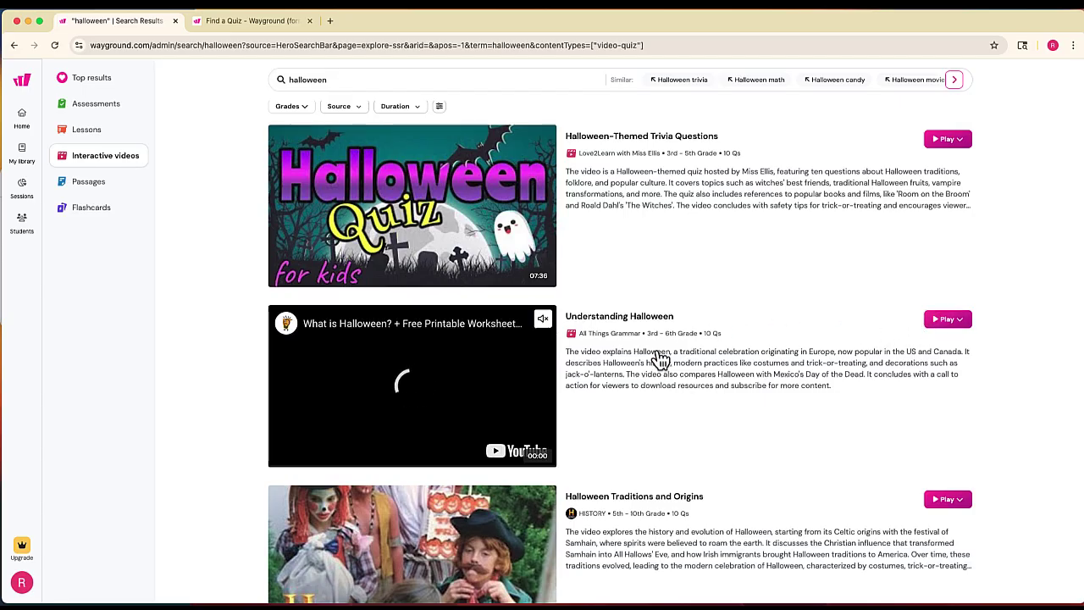
{"action": "left_click", "coordinate": [953, 323]}
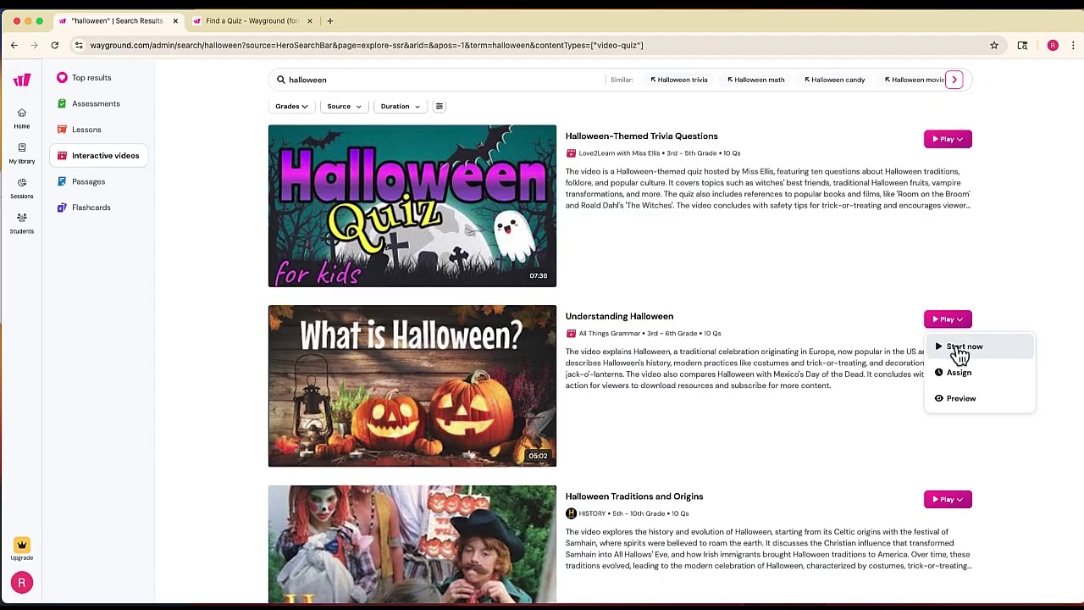
{"action": "left_click", "coordinate": [959, 350]}
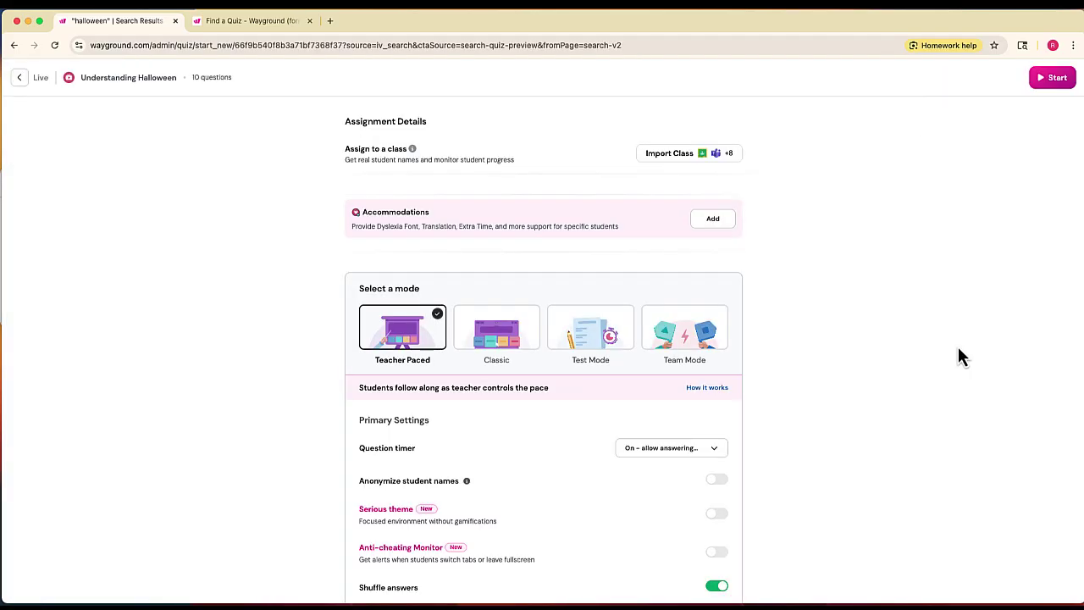
Step: Keep Teacher Paced mode and start the Understanding Halloween live session
{"action": "scroll", "coordinate": [915, 294], "scroll_direction": "down", "scroll_amount": 2}
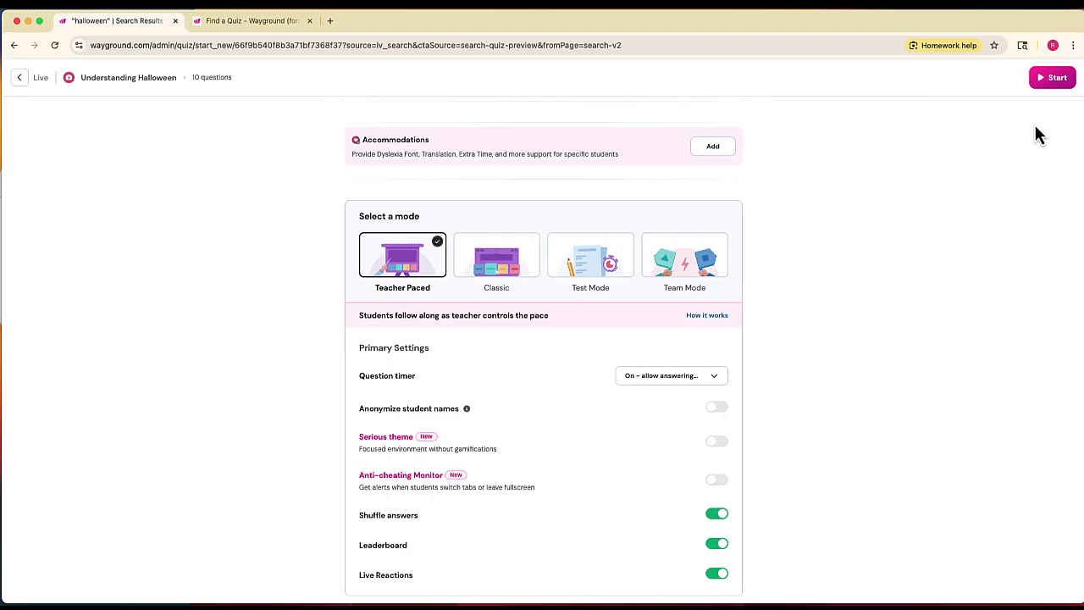
{"action": "left_click", "coordinate": [1053, 84]}
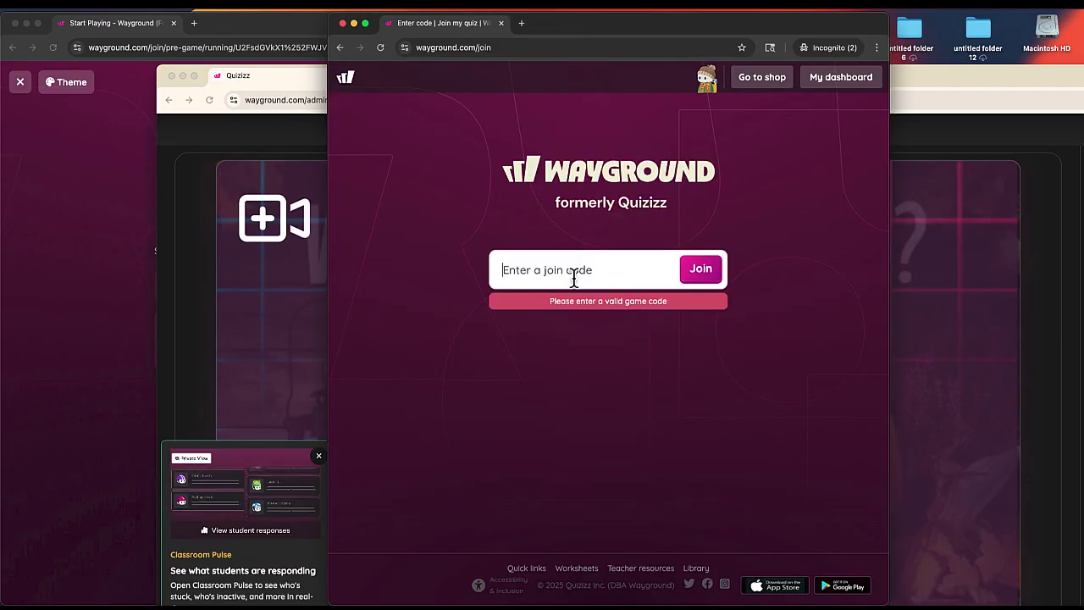
Step: Join the session with the pasted join code under the name 'Student 1'
{"action": "type", "text": "524326"}
{"action": "left_click", "coordinate": [700, 269]}
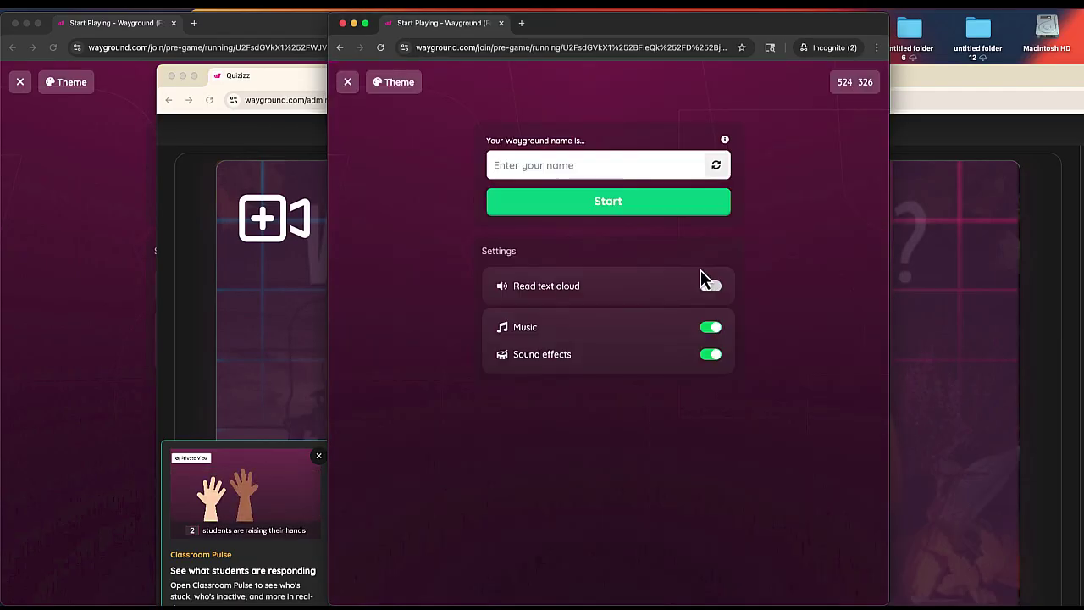
{"action": "left_click", "coordinate": [570, 164]}
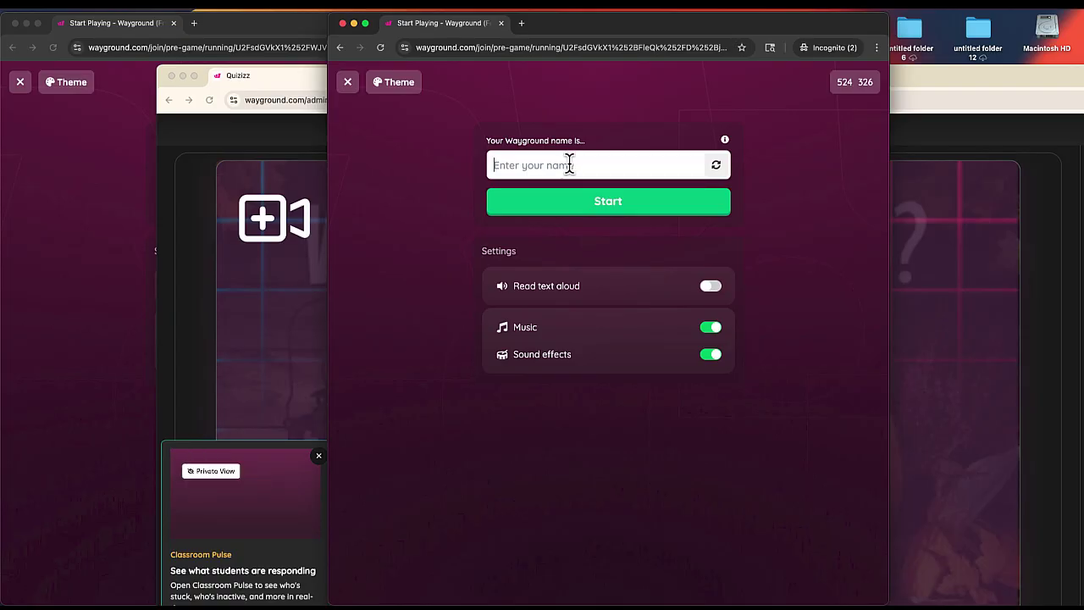
{"action": "type", "text": "Student 1"}
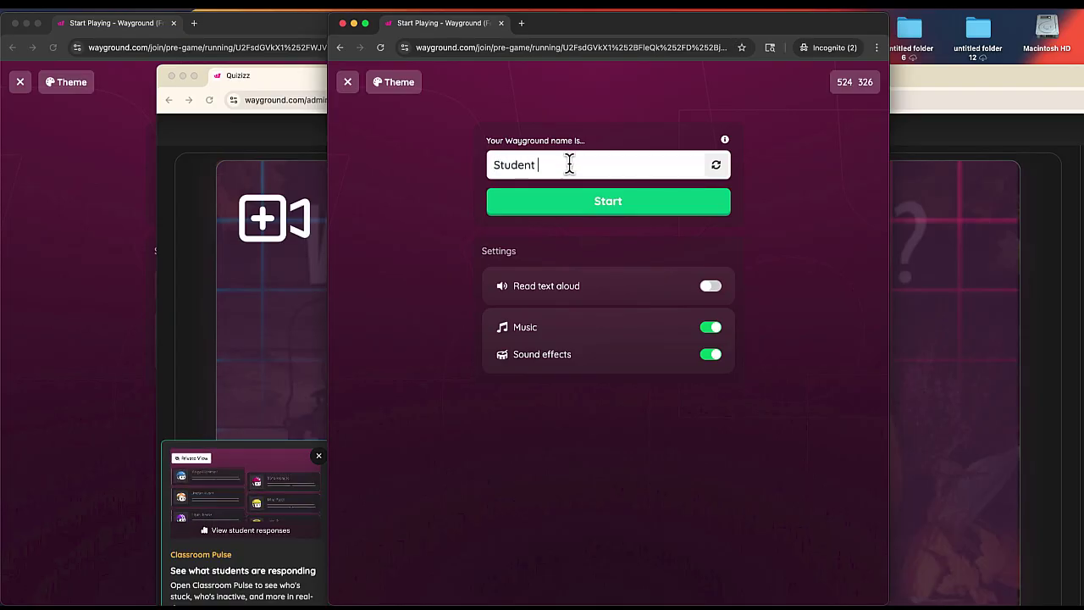
{"action": "left_click", "coordinate": [695, 208]}
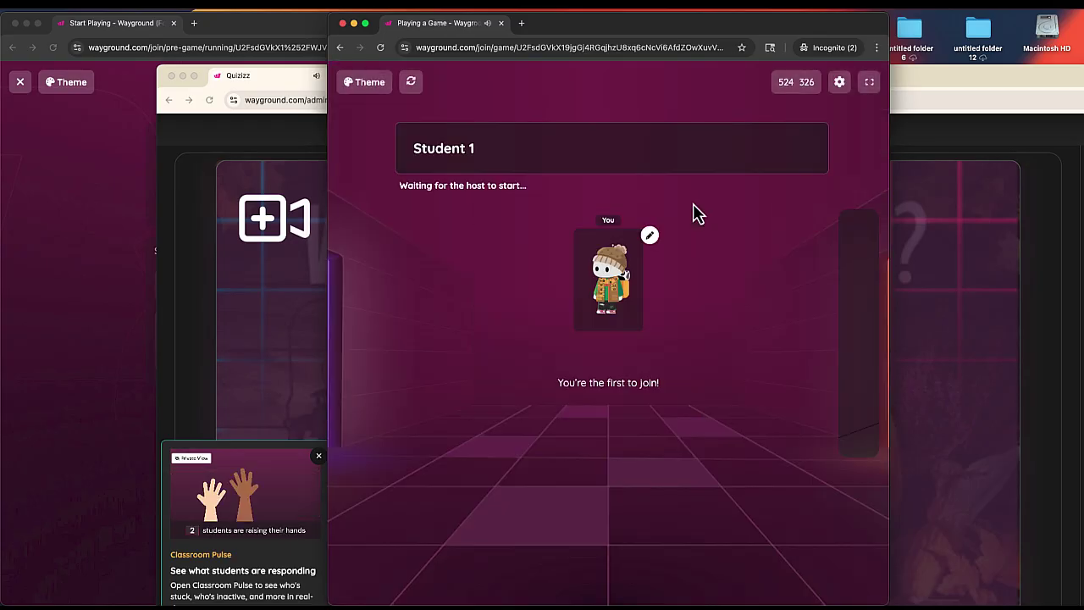
Step: Put teal patched shorts on Student 1's Qbit, randomly reshuffle the outfit, and save it
{"action": "left_click", "coordinate": [649, 236]}
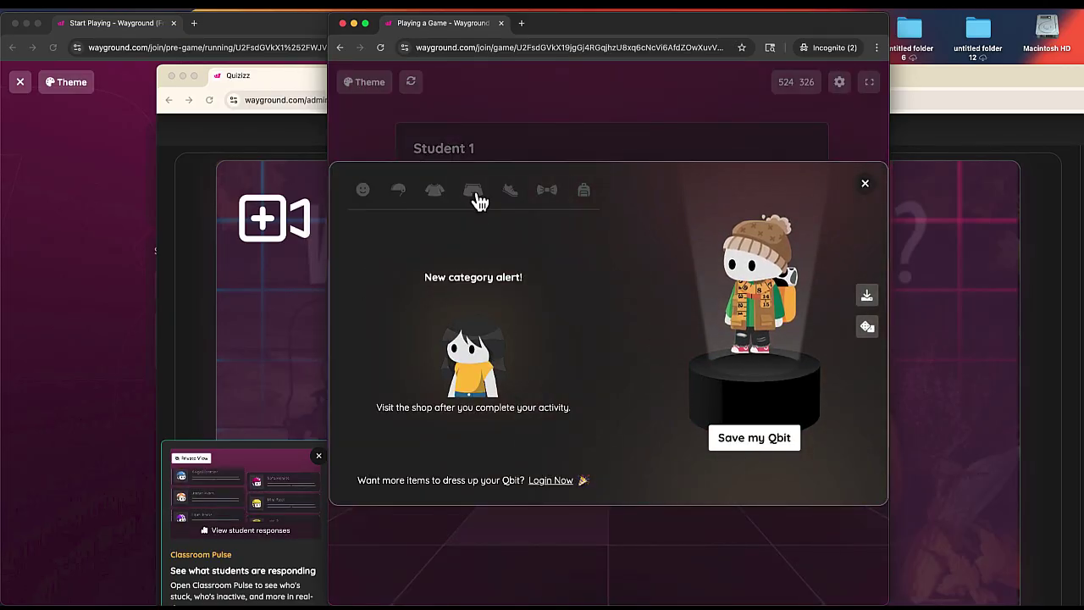
{"action": "left_click", "coordinate": [472, 191]}
{"action": "left_click", "coordinate": [533, 242]}
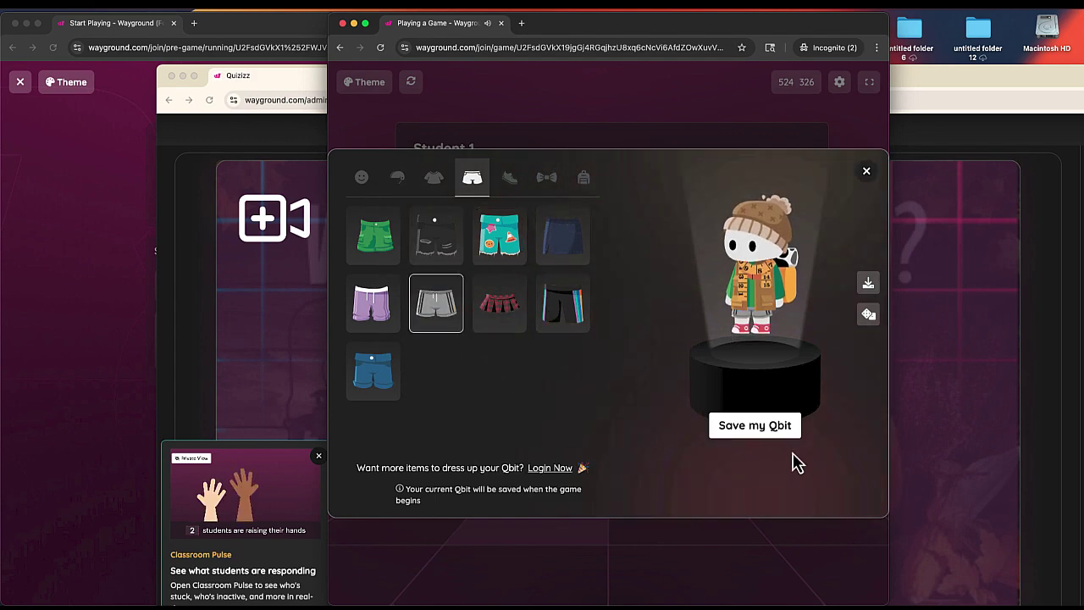
{"action": "left_click", "coordinate": [868, 315]}
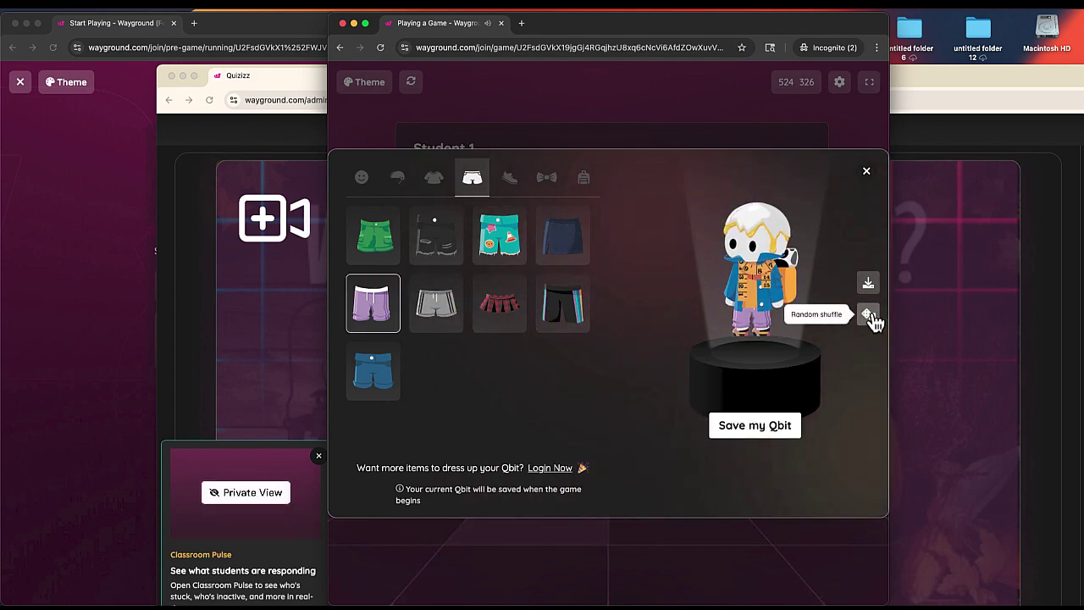
{"action": "left_click", "coordinate": [756, 432]}
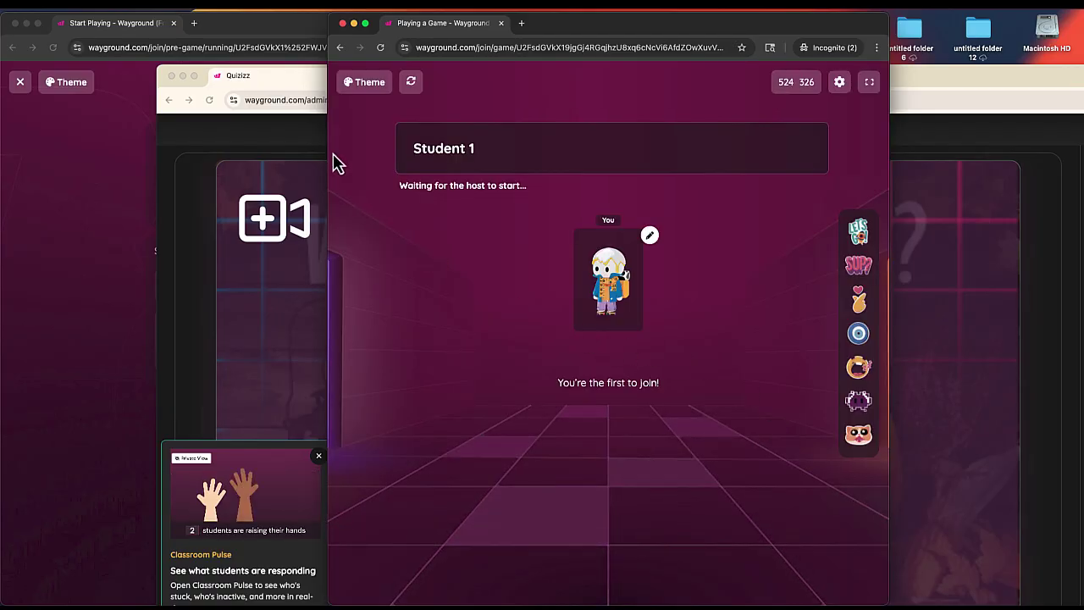
Step: Maximize the host's lesson window to check Student 1 under Participants, then restore its size
{"action": "left_click", "coordinate": [320, 76]}
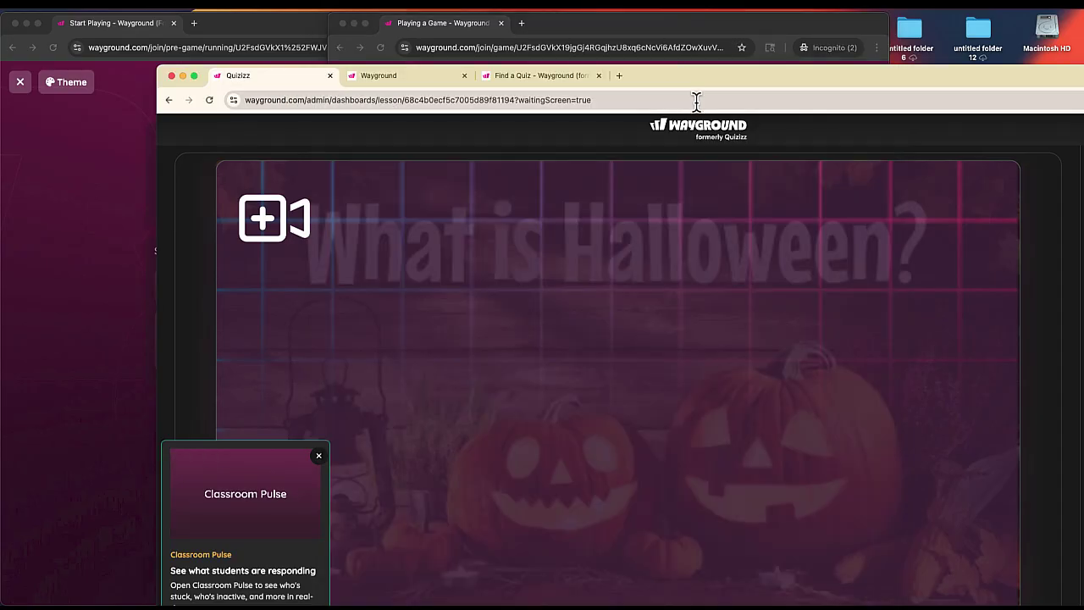
{"action": "double_click", "coordinate": [722, 81]}
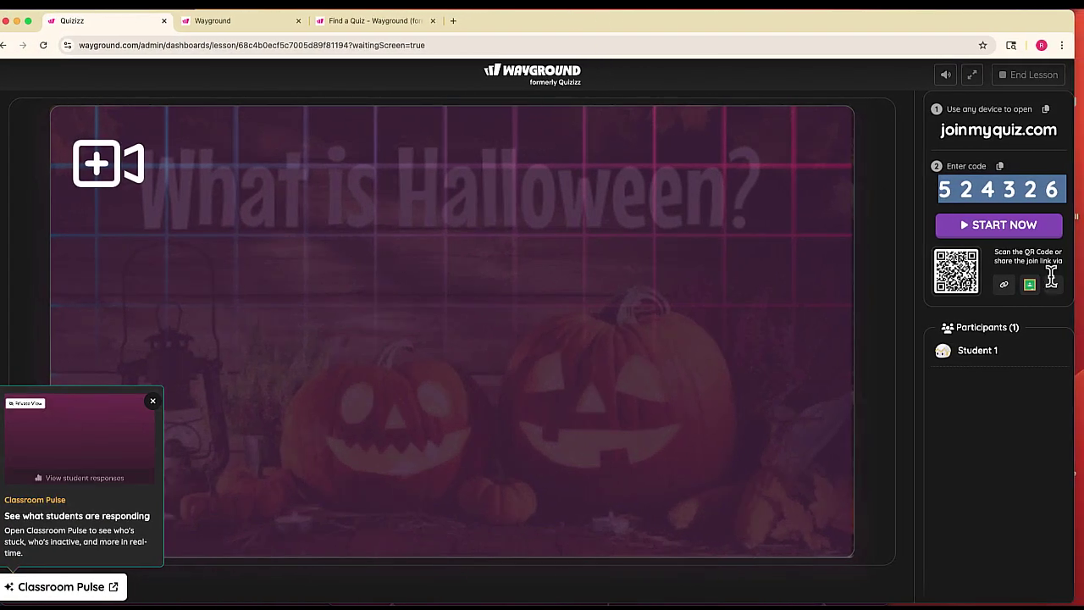
{"action": "left_click", "coordinate": [967, 354]}
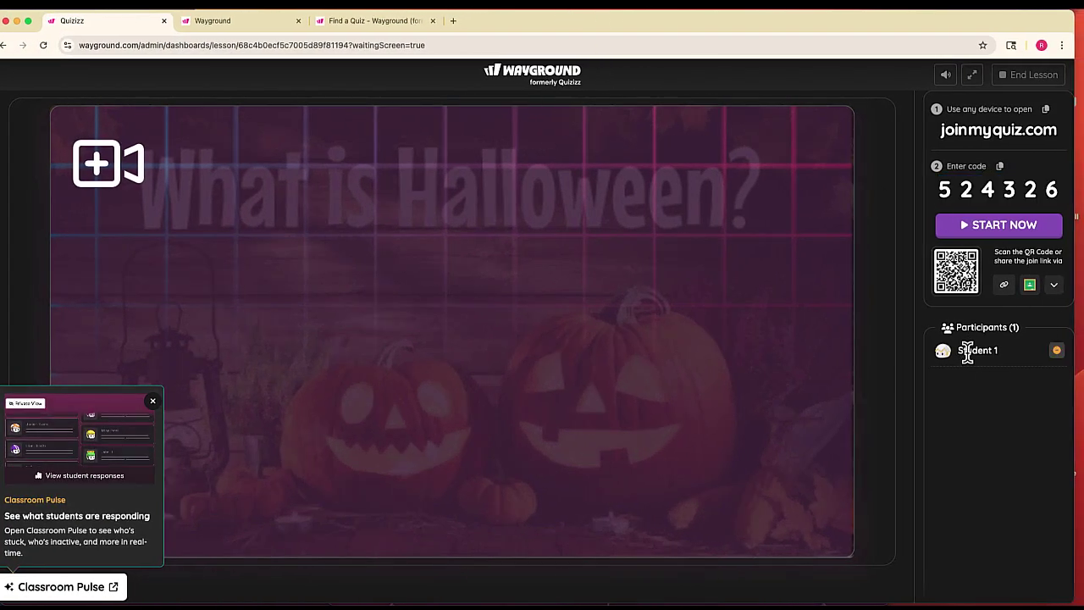
{"action": "double_click", "coordinate": [544, 25]}
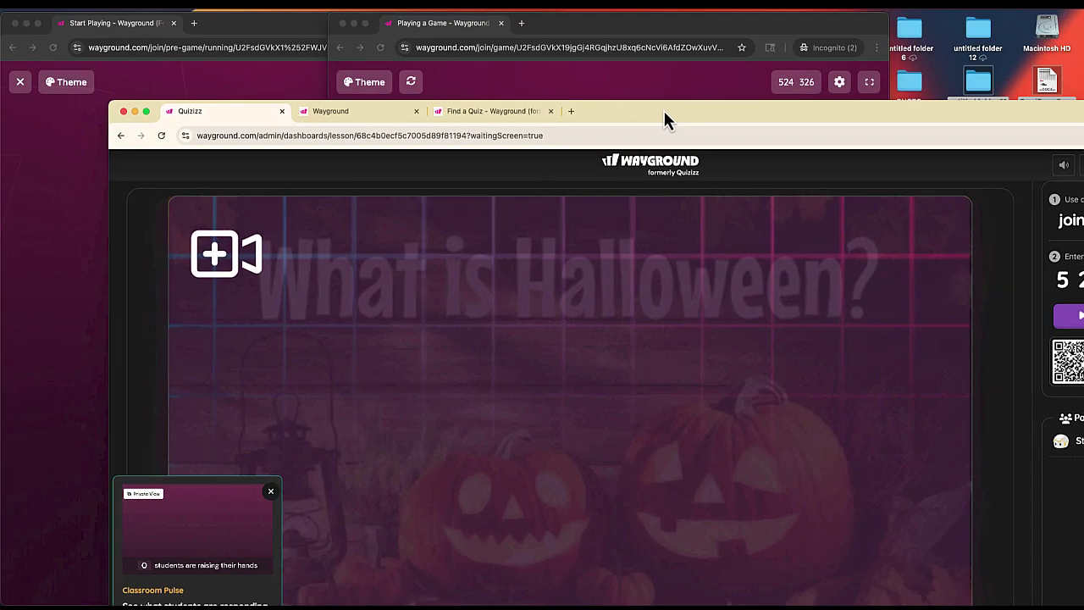
Step: Join the lobby as Student 2 and save a randomly shuffled Qbit outfit with a blue turban
{"action": "left_click", "coordinate": [285, 82]}
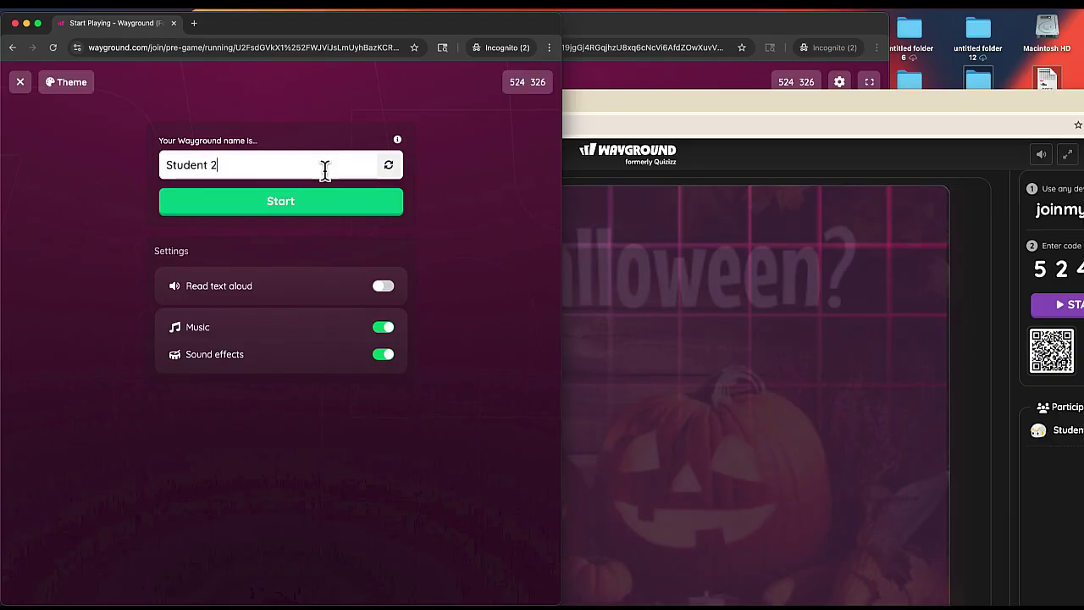
{"action": "left_click", "coordinate": [380, 206]}
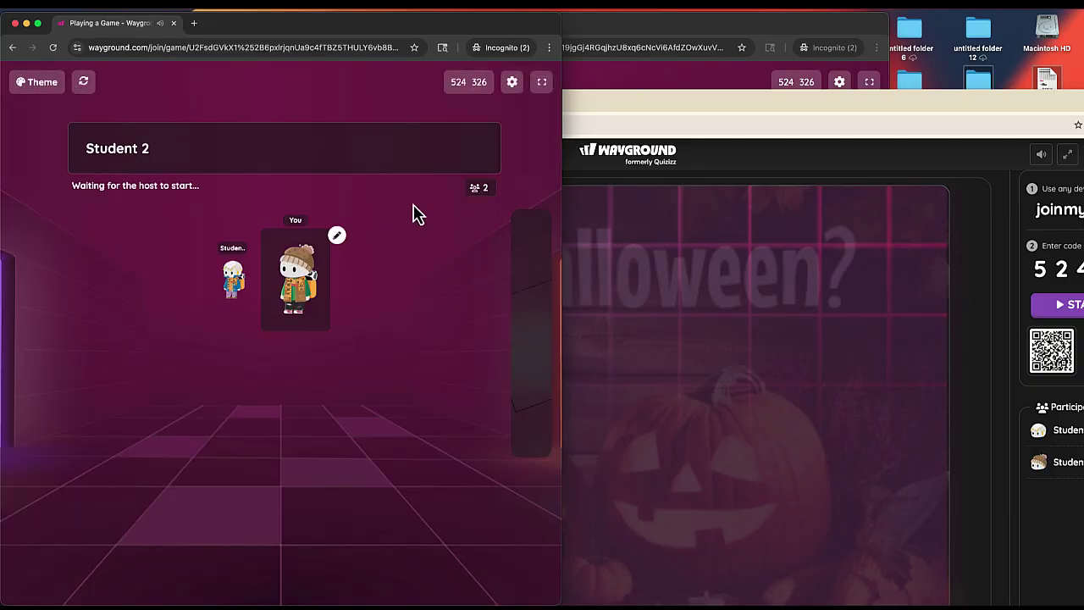
{"action": "left_click", "coordinate": [336, 237]}
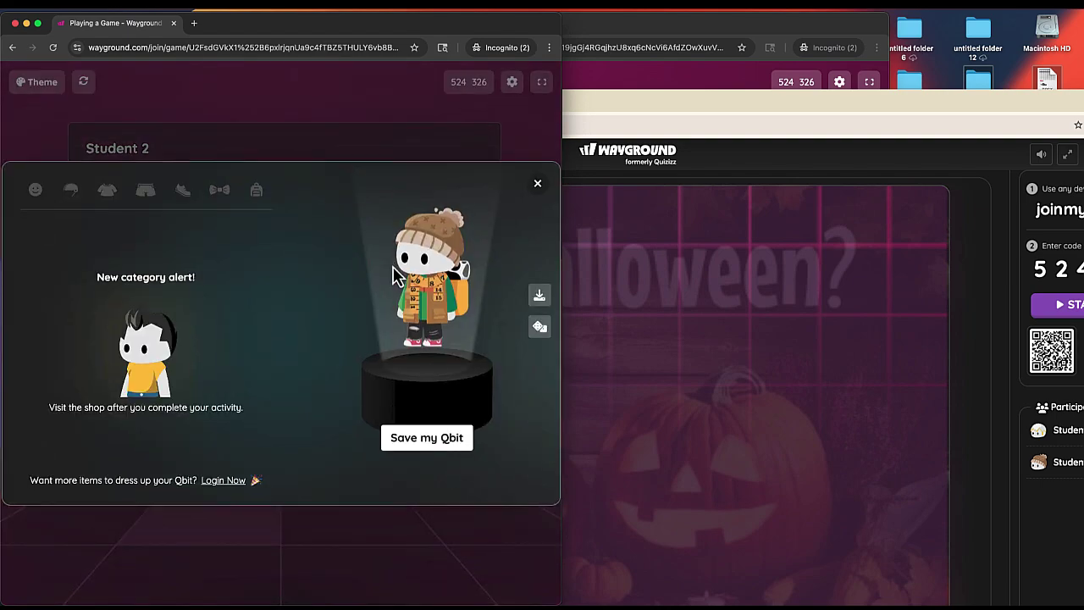
{"action": "left_click", "coordinate": [542, 329]}
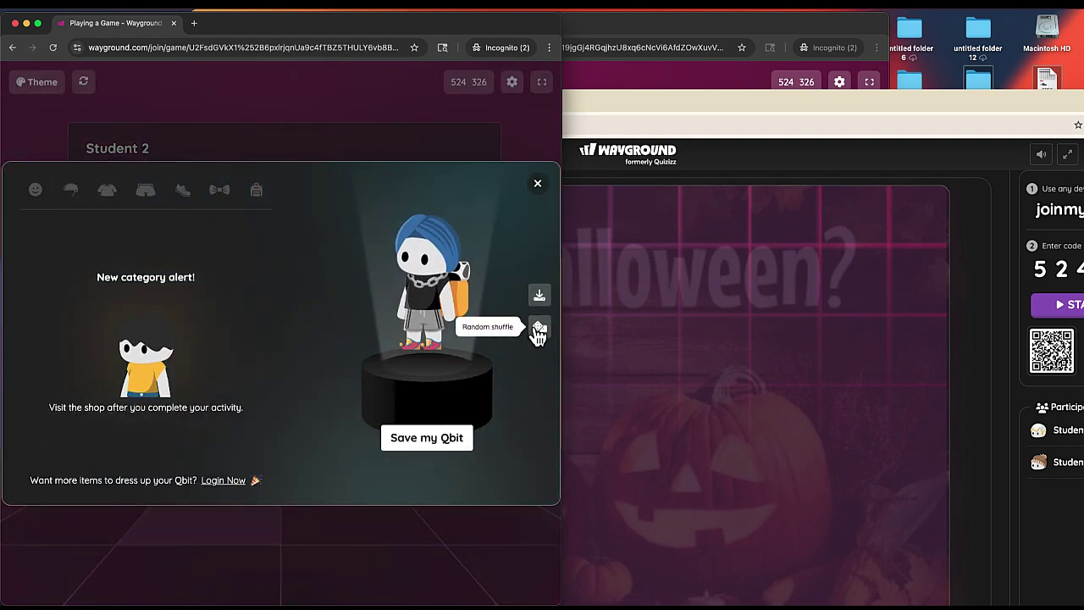
{"action": "left_click", "coordinate": [443, 442]}
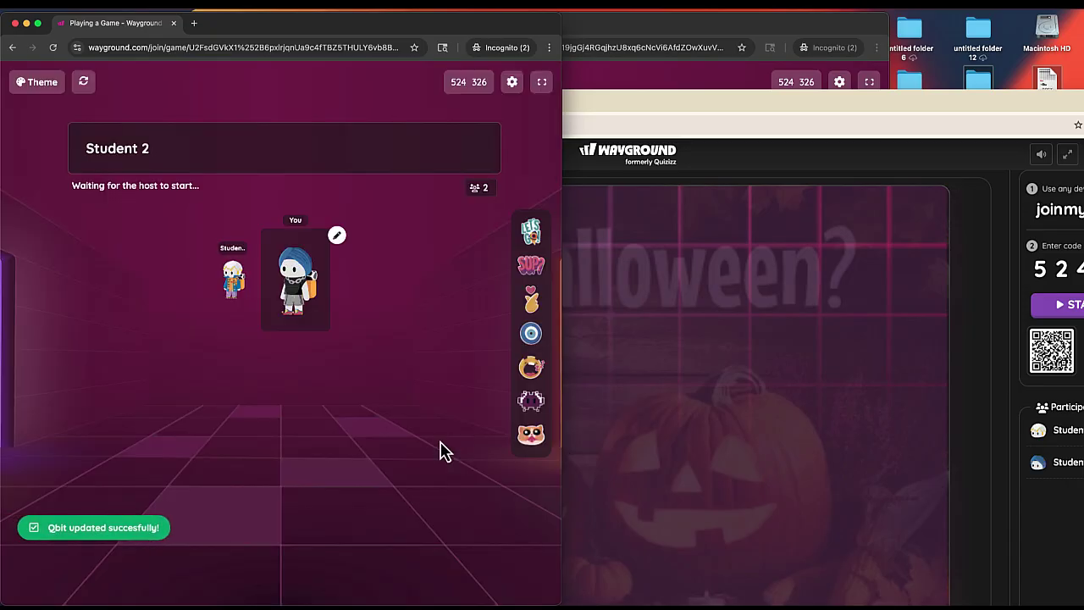
Step: Start the lesson for both students in the full-screen host window, then pause and mute the video
{"action": "double_click", "coordinate": [868, 94]}
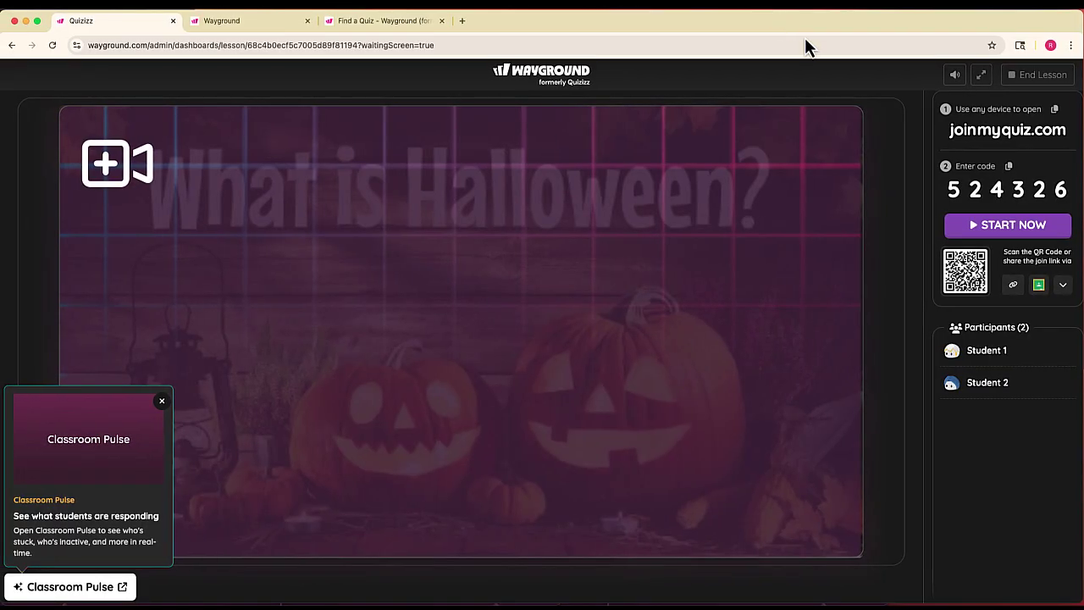
{"action": "left_click", "coordinate": [1021, 227]}
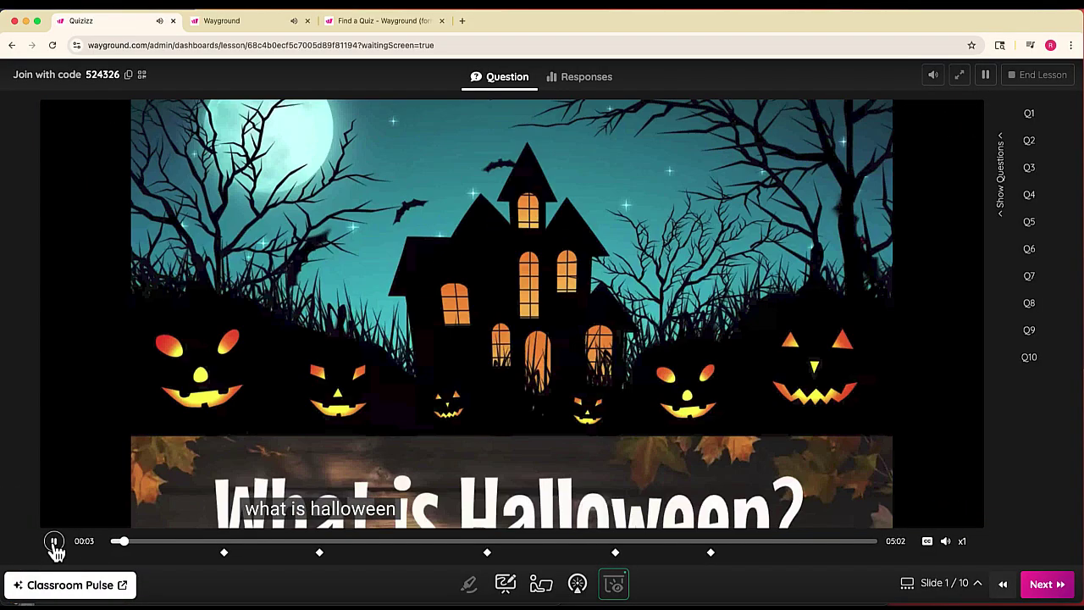
{"action": "left_click", "coordinate": [54, 547]}
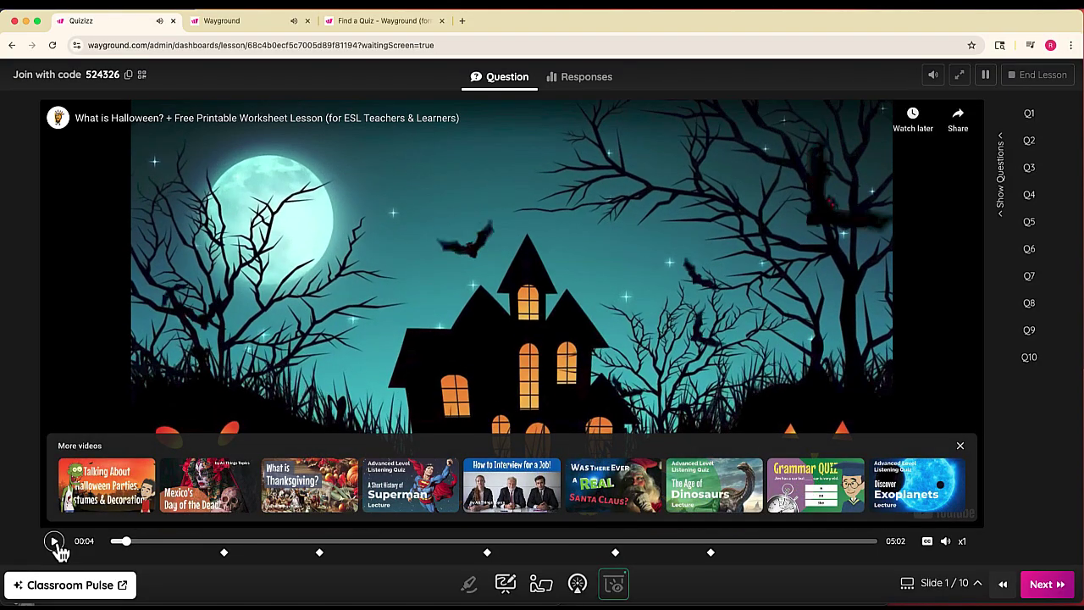
{"action": "left_click", "coordinate": [945, 540]}
Step: Resume and unmute the video, then pause it and seek ahead to about 0:43
{"action": "left_click", "coordinate": [54, 541]}
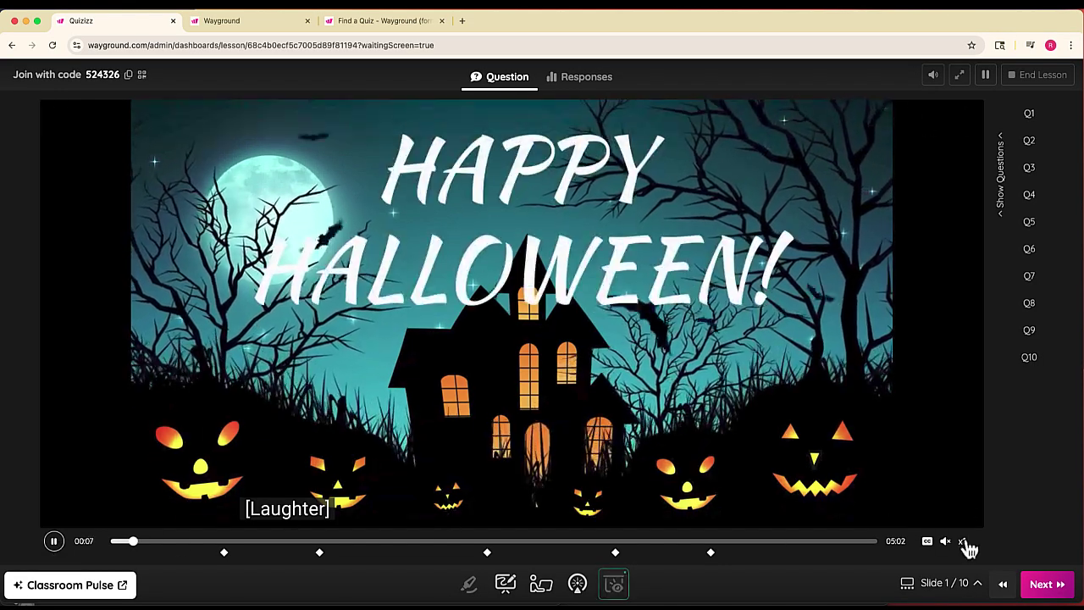
{"action": "left_click", "coordinate": [947, 540]}
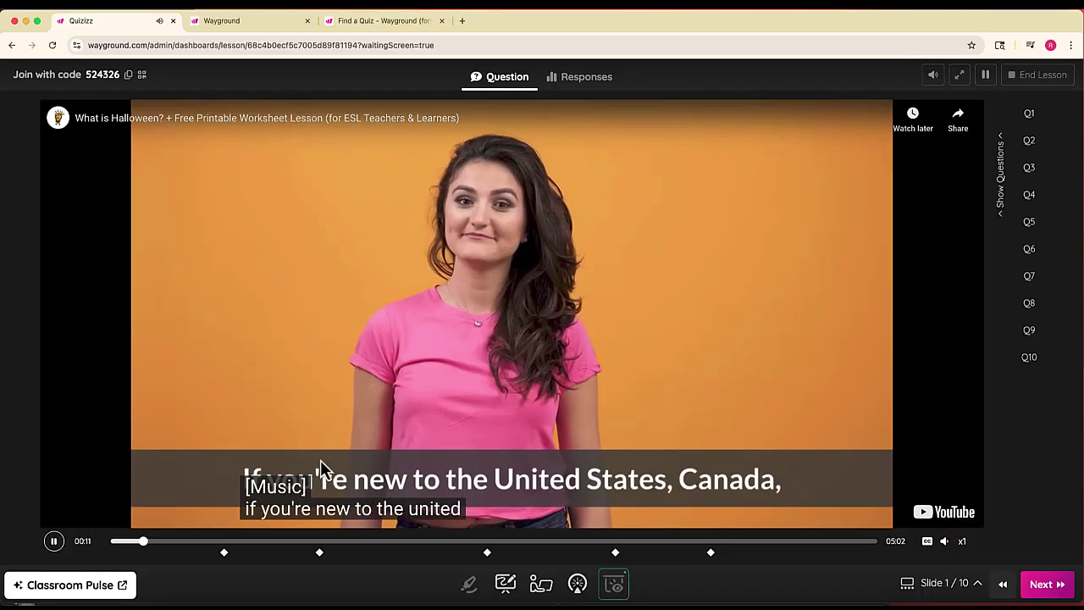
{"action": "left_click", "coordinate": [52, 542]}
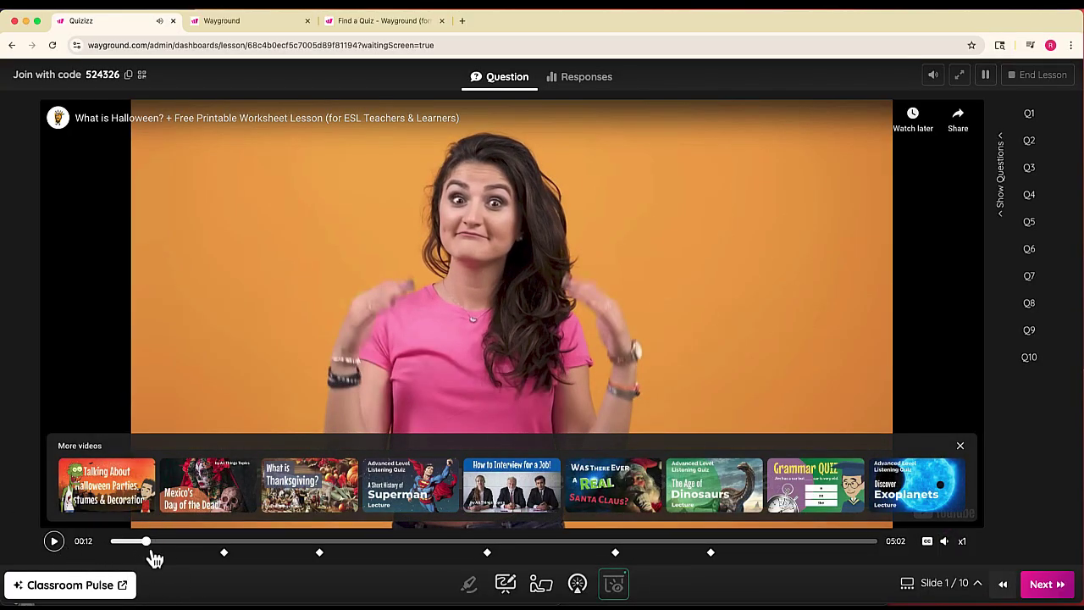
{"action": "left_click", "coordinate": [211, 546]}
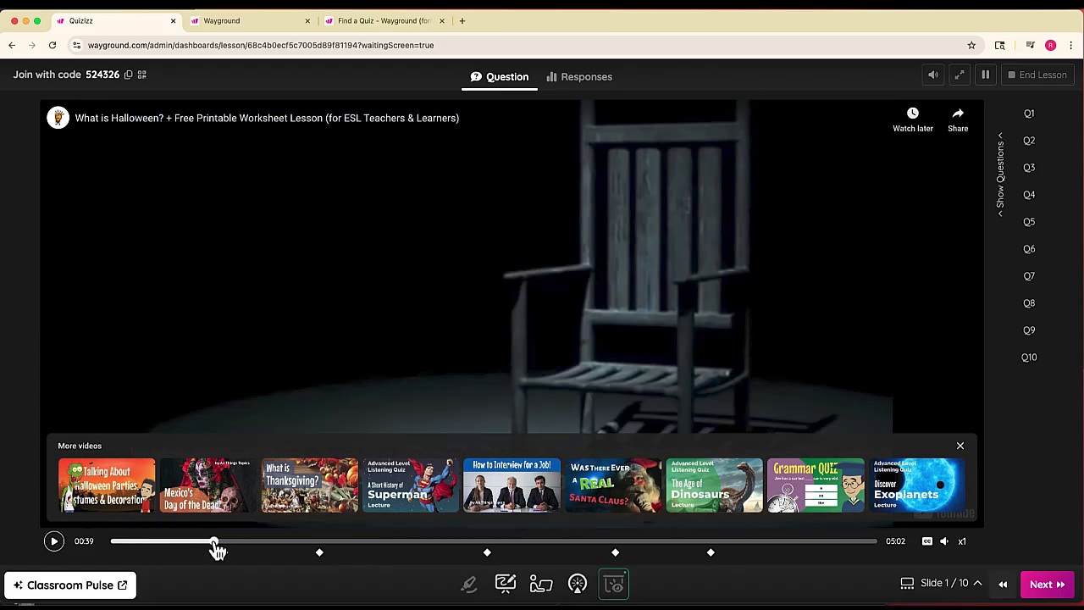
{"action": "left_click_drag", "start_coordinate": [218, 550], "coordinate": [220, 552]}
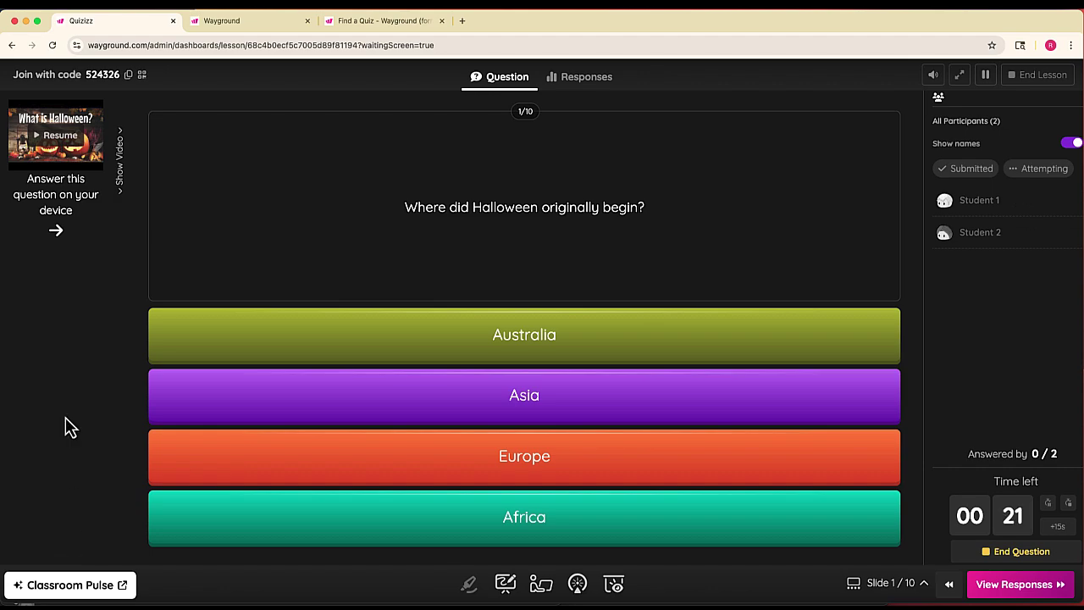
Step: Switch to the student windows and answer Europe as Student 2
{"action": "key", "text": "ctrl+Left"}
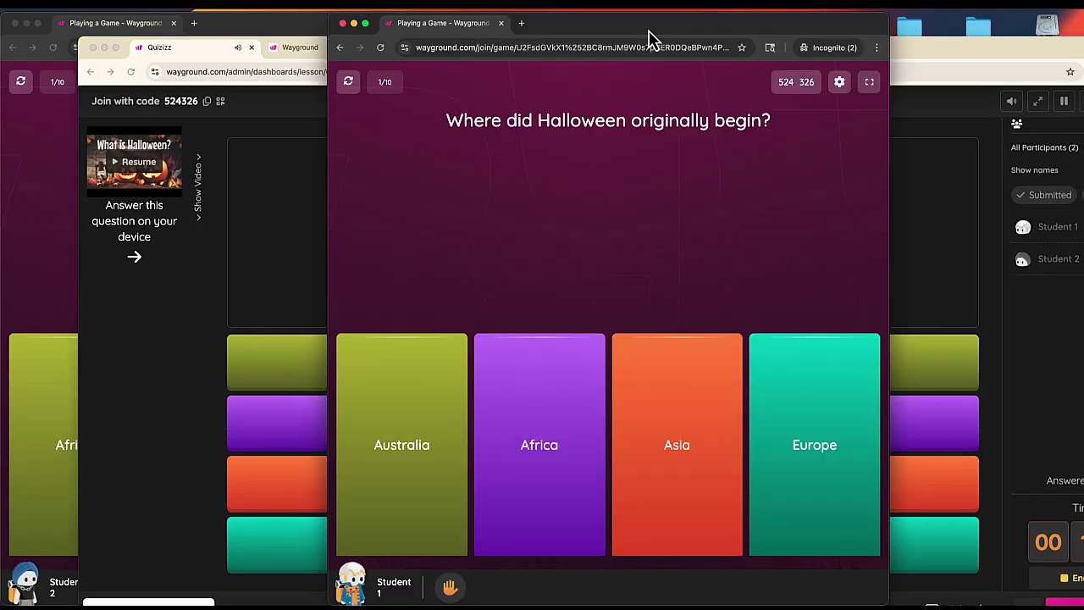
{"action": "left_click_drag", "start_coordinate": [670, 34], "coordinate": [757, 28]}
{"action": "left_click", "coordinate": [314, 20]}
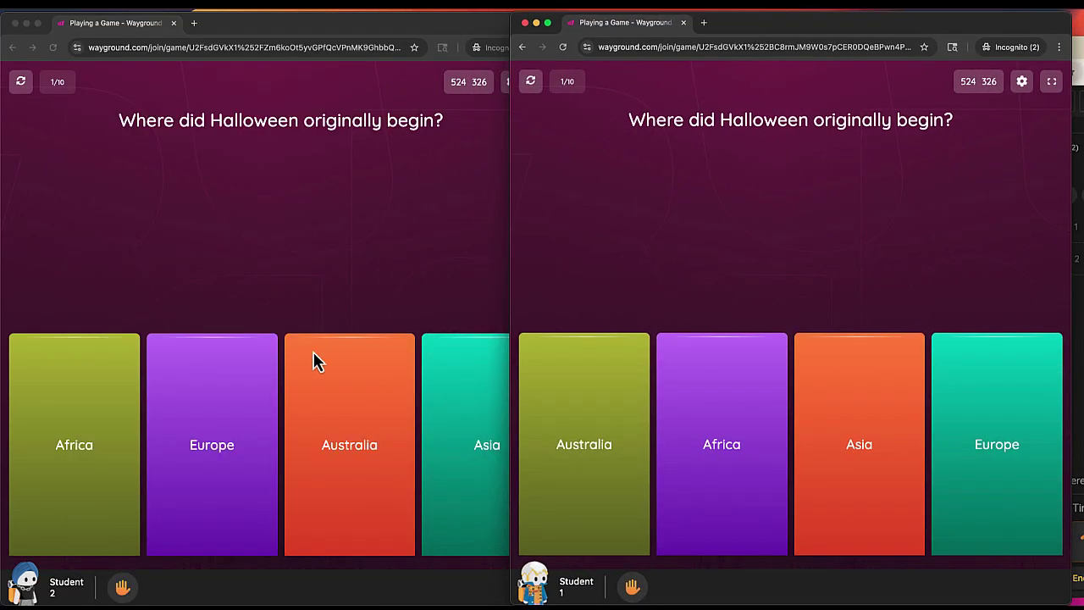
{"action": "left_click", "coordinate": [238, 403]}
{"action": "left_click", "coordinate": [225, 392]}
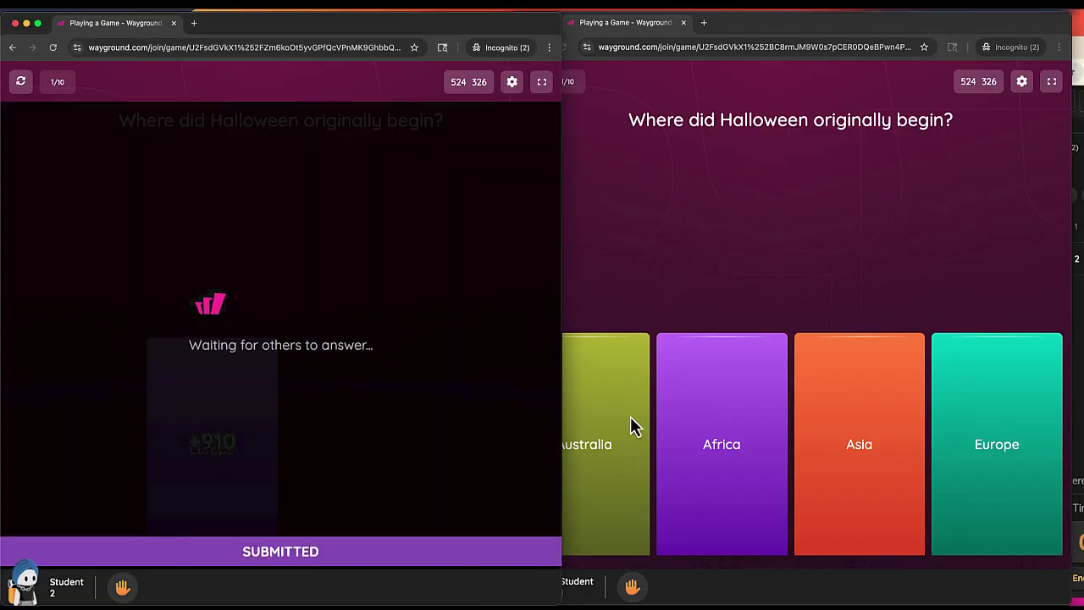
Step: Answer Australia as Student 1 in the first question
{"action": "left_click", "coordinate": [626, 417]}
{"action": "left_click", "coordinate": [614, 426]}
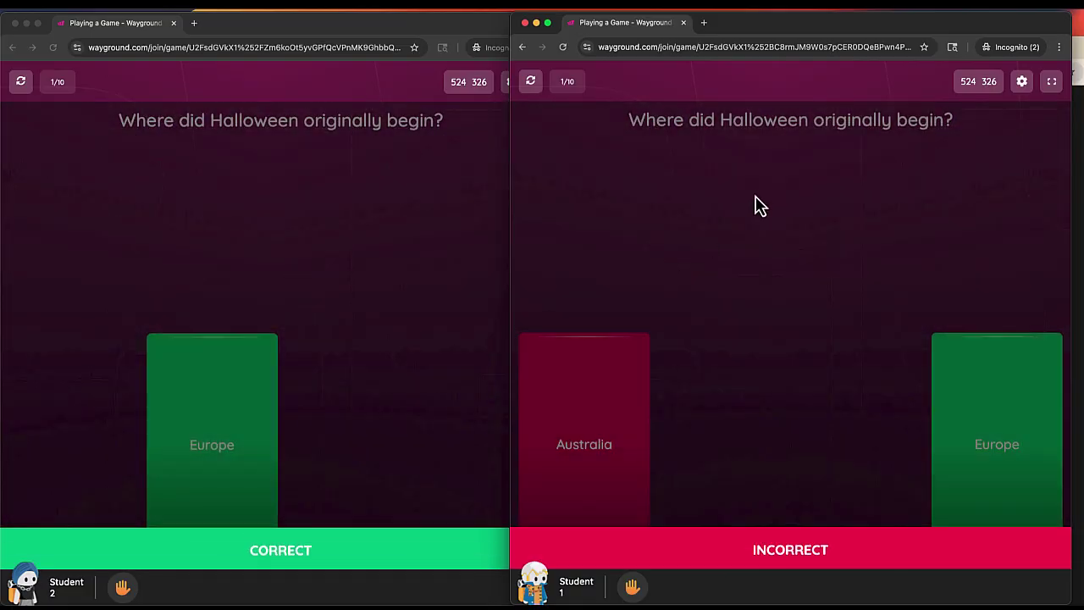
{"action": "left_click_drag", "start_coordinate": [709, 26], "coordinate": [368, 25]}
Step: Maximize the teacher window, skip past question 1's leaderboard and responses, and continue the video
{"action": "left_click", "coordinate": [939, 262]}
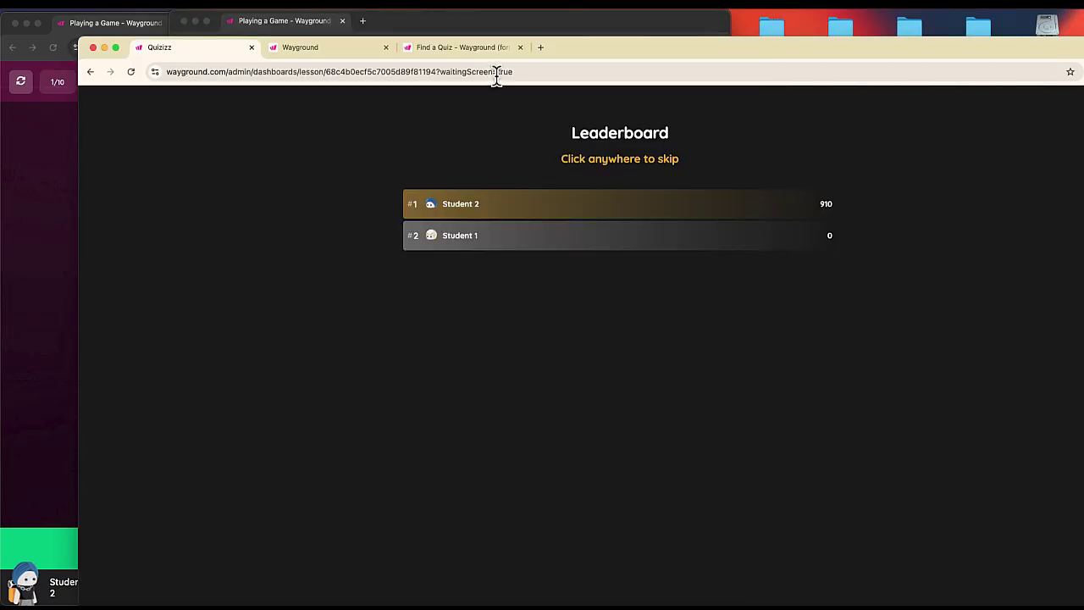
{"action": "left_click_drag", "start_coordinate": [597, 50], "coordinate": [527, 12]}
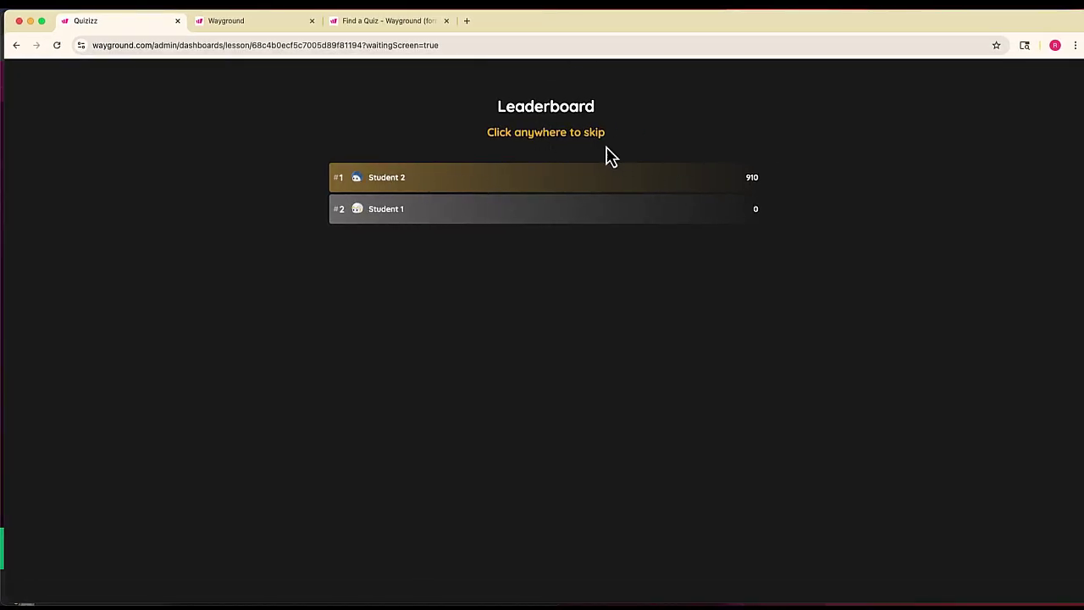
{"action": "left_click", "coordinate": [579, 133]}
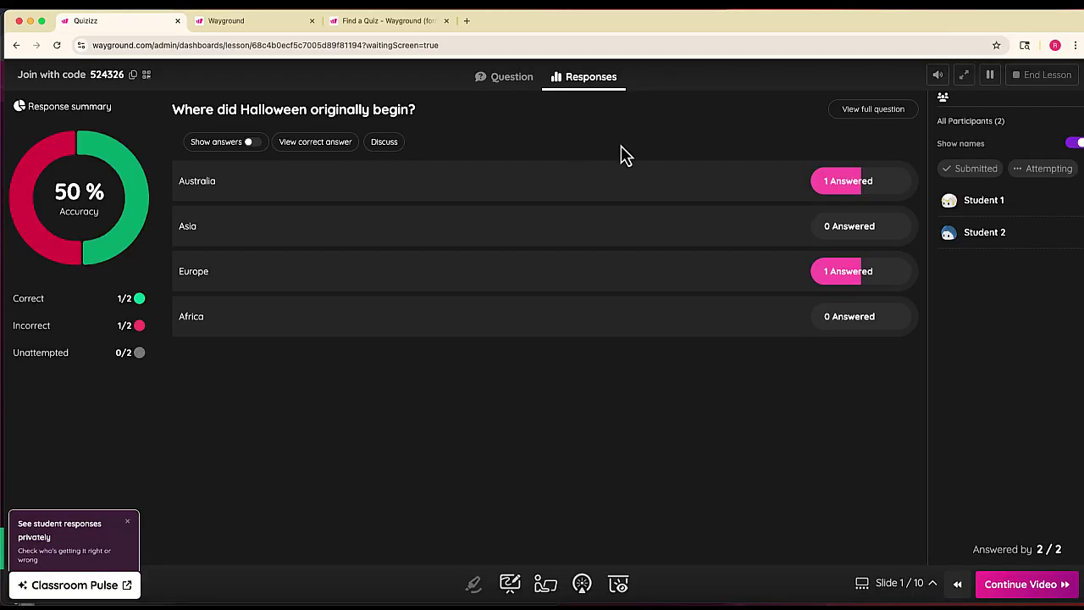
{"action": "left_click", "coordinate": [1044, 585]}
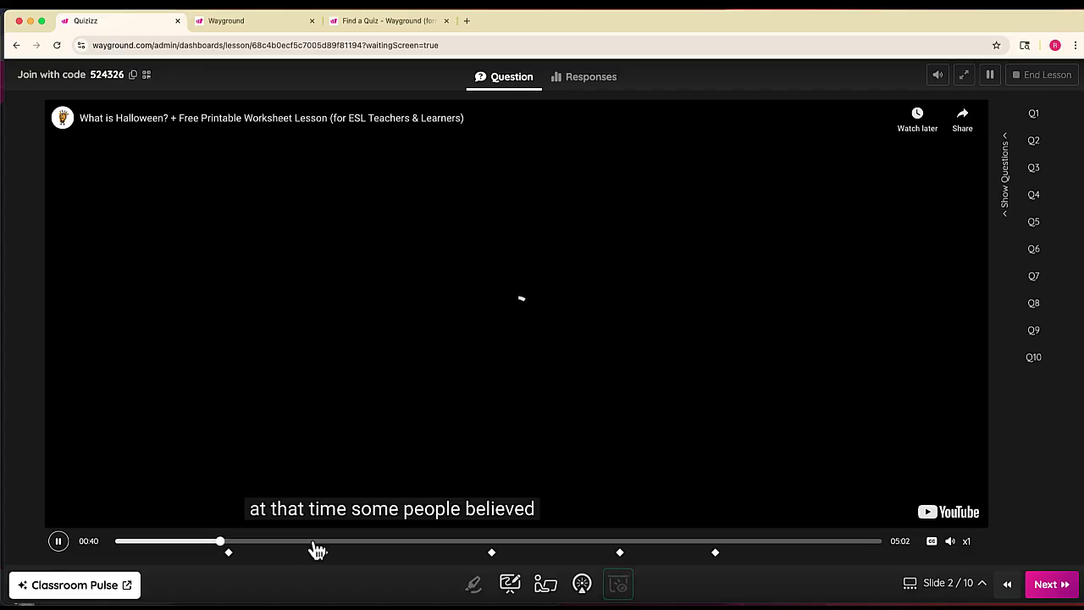
Step: Jump the Halloween video ahead and answer October 31st as Student 2
{"action": "left_click", "coordinate": [313, 543]}
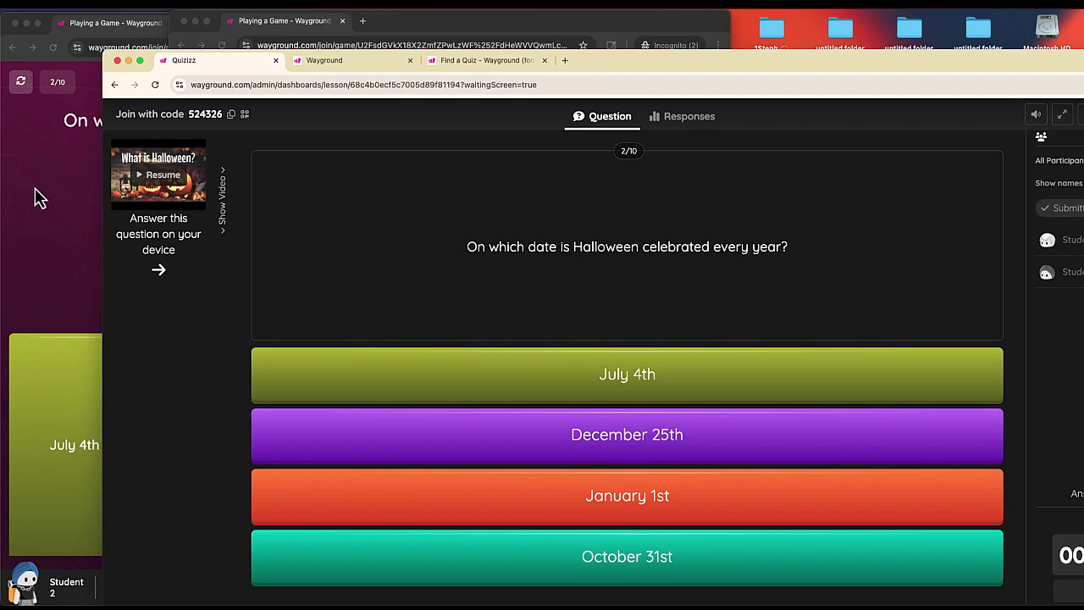
{"action": "left_click", "coordinate": [36, 190]}
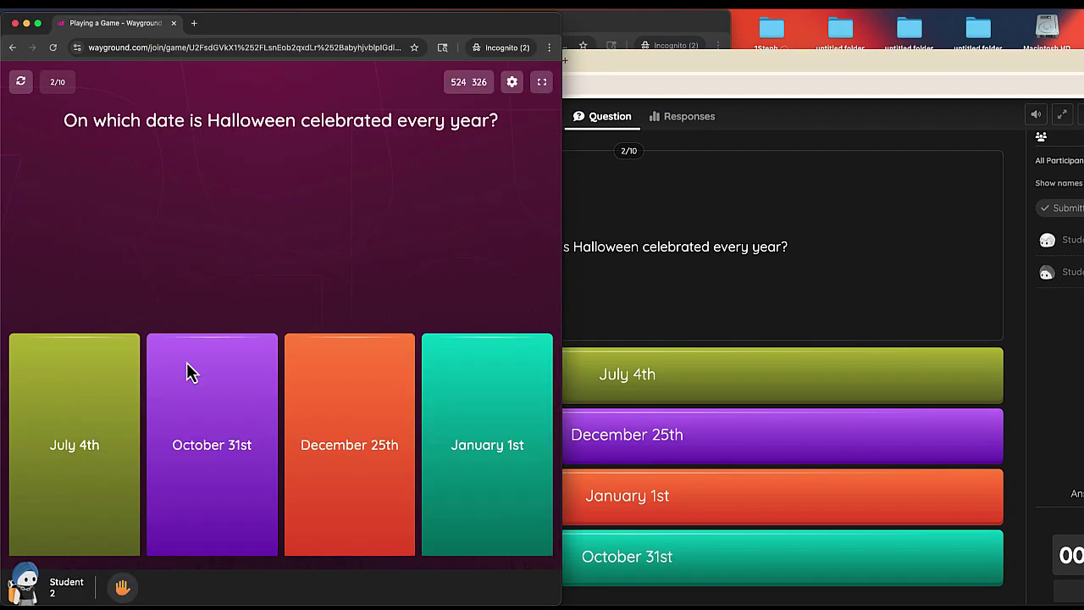
{"action": "left_click", "coordinate": [196, 425]}
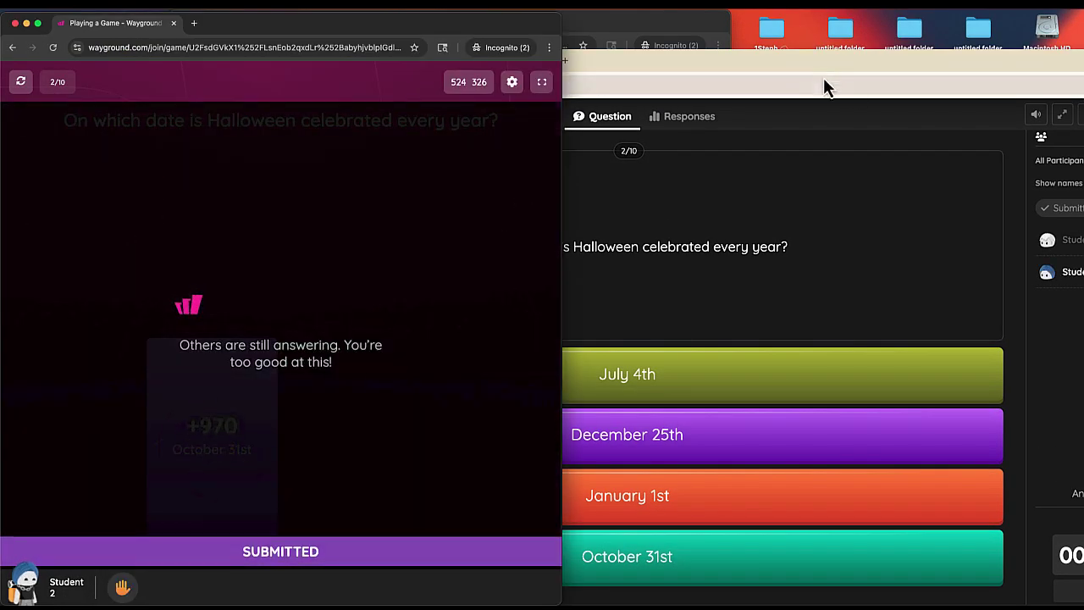
Step: Answer October 31st as Student 1, then show the teacher's leaderboard full-screen
{"action": "left_click_drag", "start_coordinate": [679, 72], "coordinate": [872, 136]}
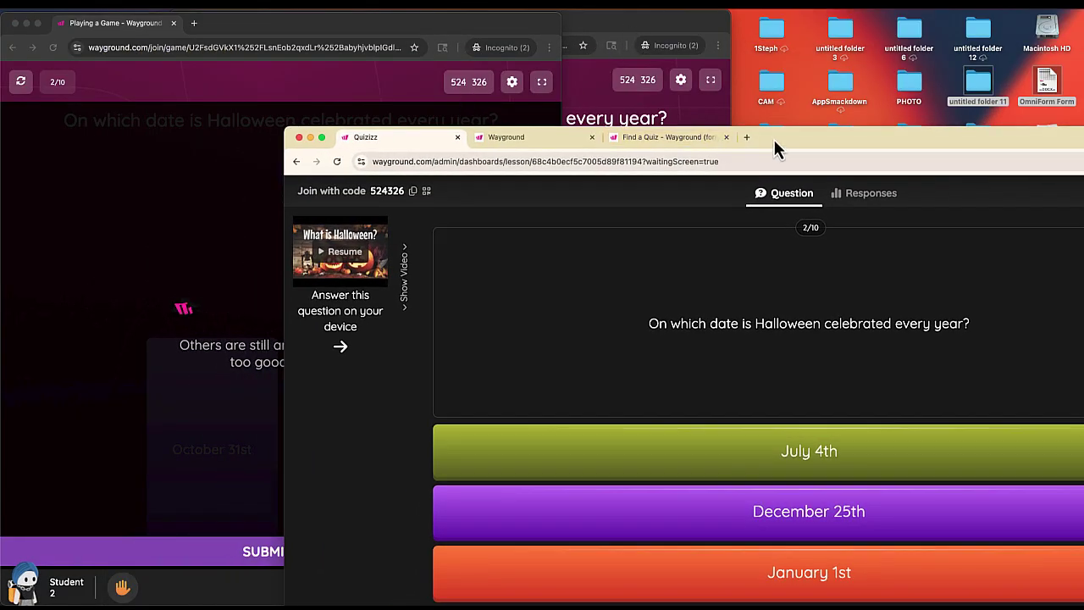
{"action": "left_click_drag", "start_coordinate": [773, 137], "coordinate": [801, 62]}
{"action": "left_click", "coordinate": [613, 34]}
{"action": "left_click_drag", "start_coordinate": [613, 34], "coordinate": [937, 41]}
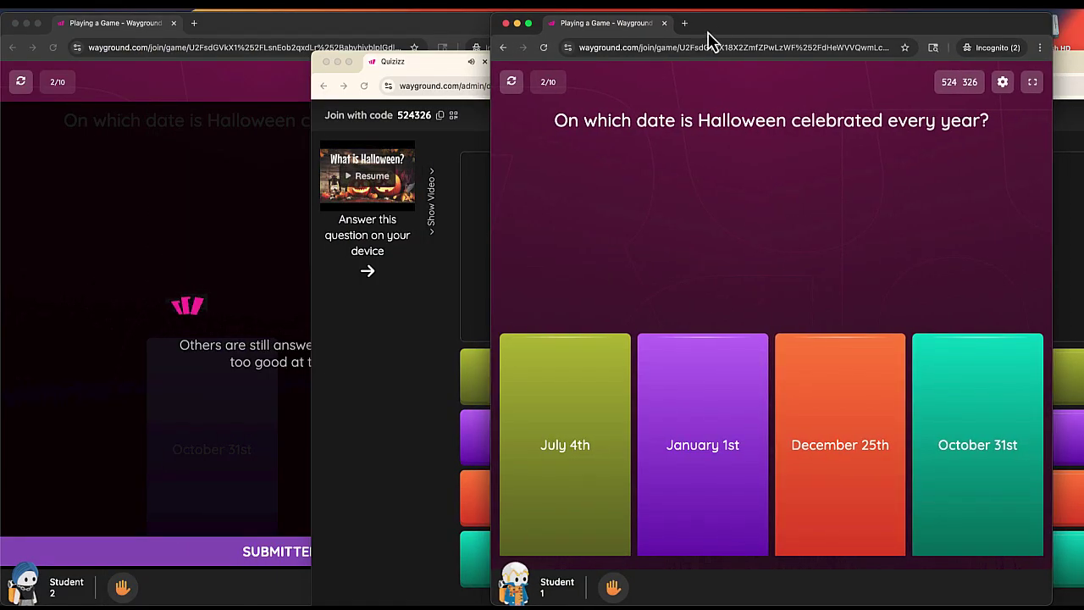
{"action": "left_click_drag", "start_coordinate": [709, 34], "coordinate": [769, 36]}
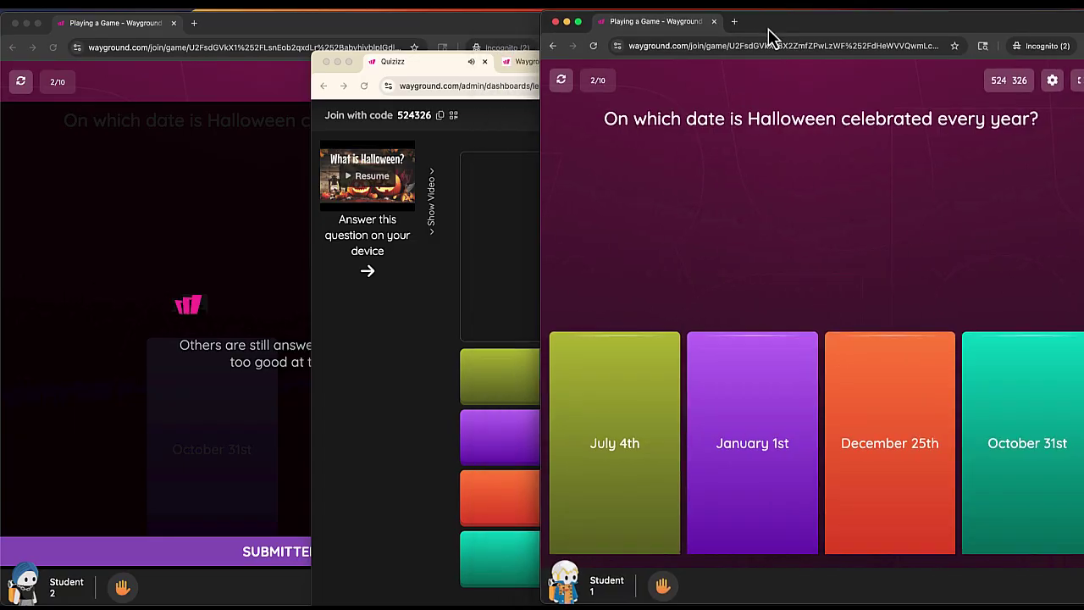
{"action": "left_click", "coordinate": [1003, 475]}
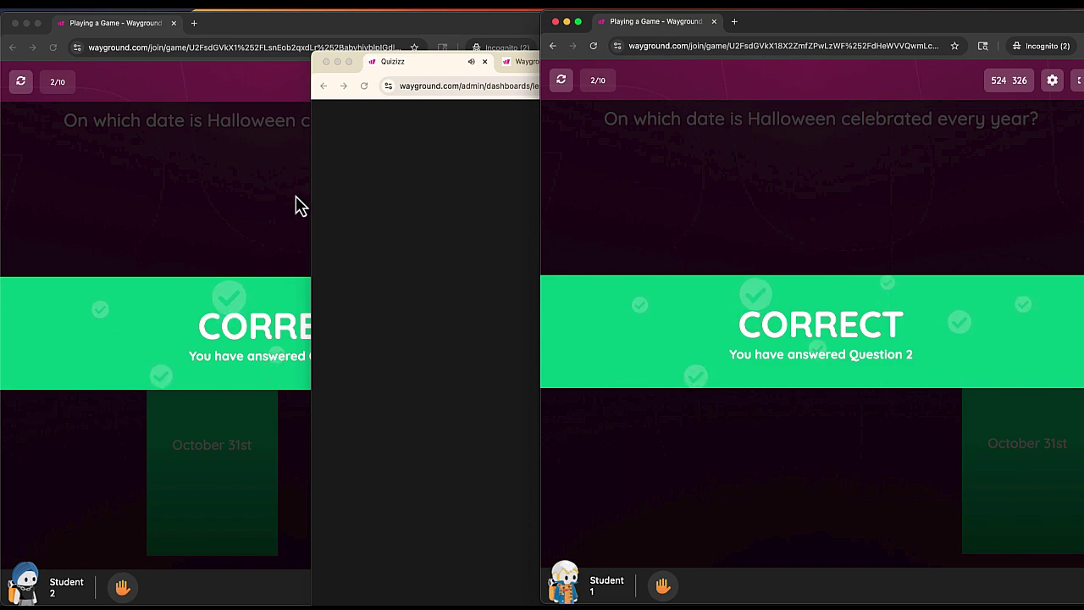
{"action": "left_click", "coordinate": [474, 204]}
{"action": "left_click_drag", "start_coordinate": [843, 76], "coordinate": [588, 9]}
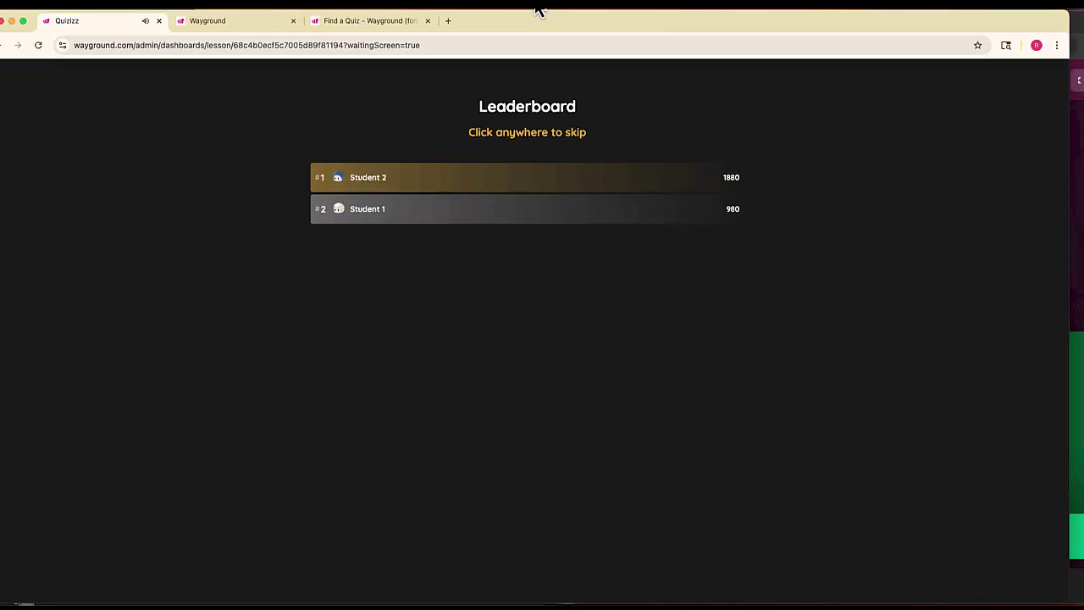
Step: Skip to question 2's 100%-accuracy responses and advance to question 3
{"action": "left_click", "coordinate": [590, 312]}
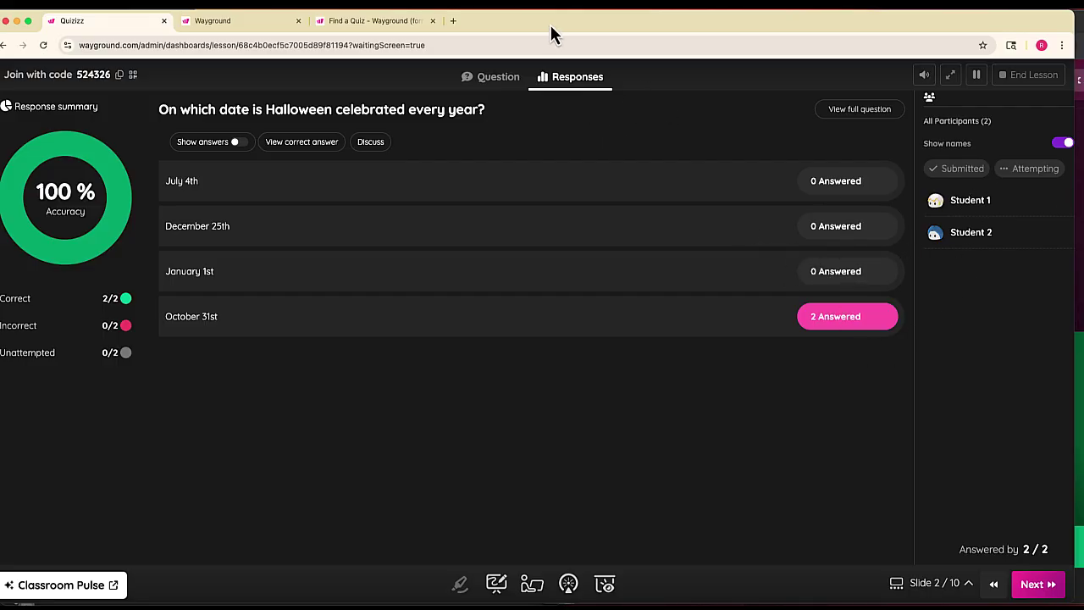
{"action": "key", "text": "Right"}
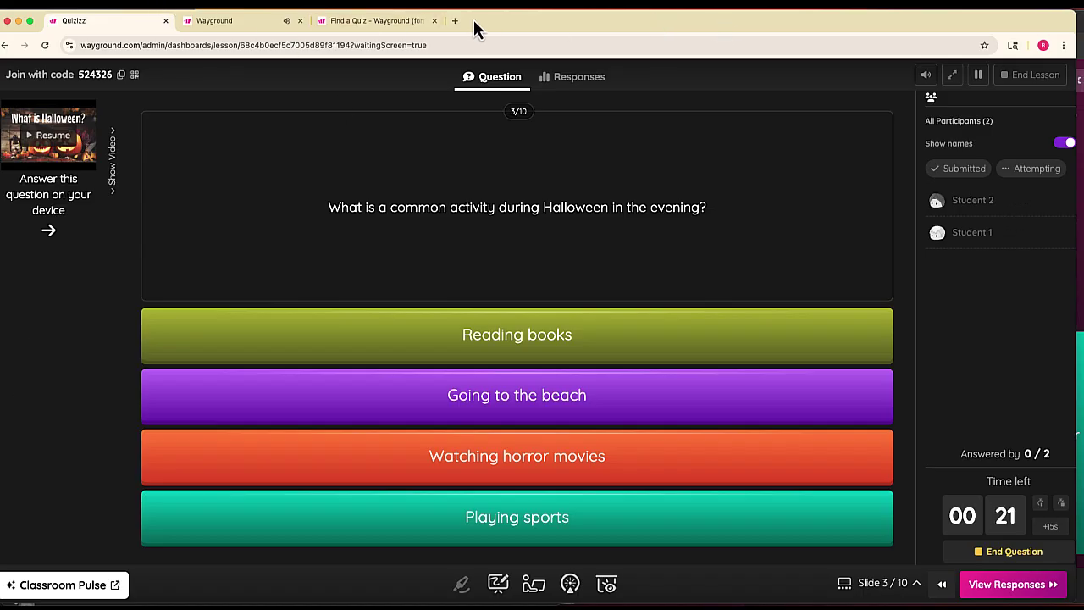
Step: Answer question 3: Watching horror movies as Student 2, Reading books as Student 1
{"action": "left_click_drag", "start_coordinate": [474, 28], "coordinate": [559, 248]}
{"action": "left_click", "coordinate": [282, 170]}
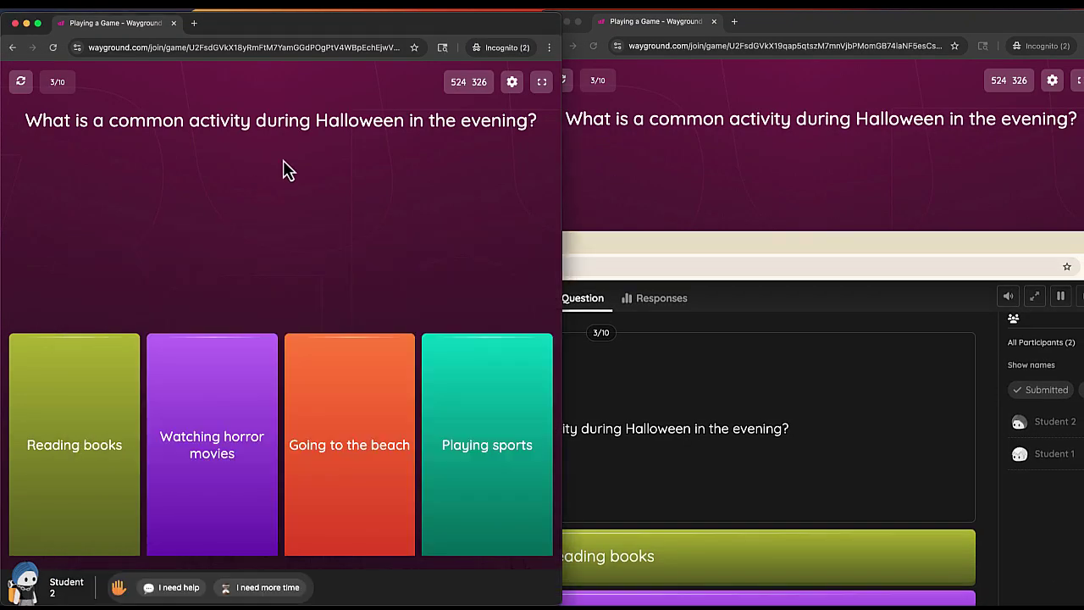
{"action": "left_click", "coordinate": [212, 435]}
{"action": "left_click", "coordinate": [645, 166]}
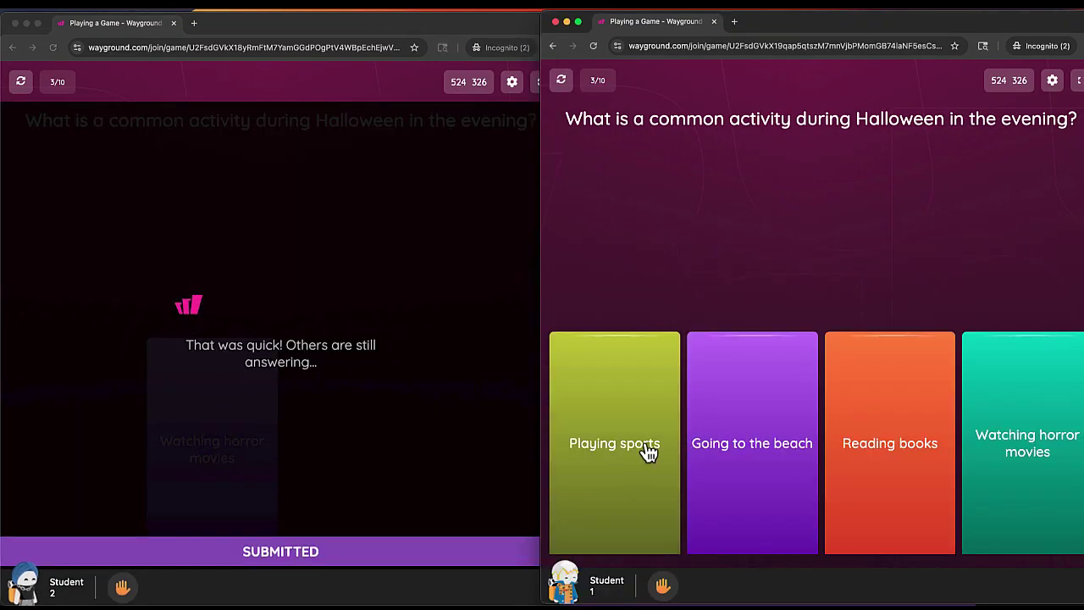
{"action": "left_click", "coordinate": [875, 416]}
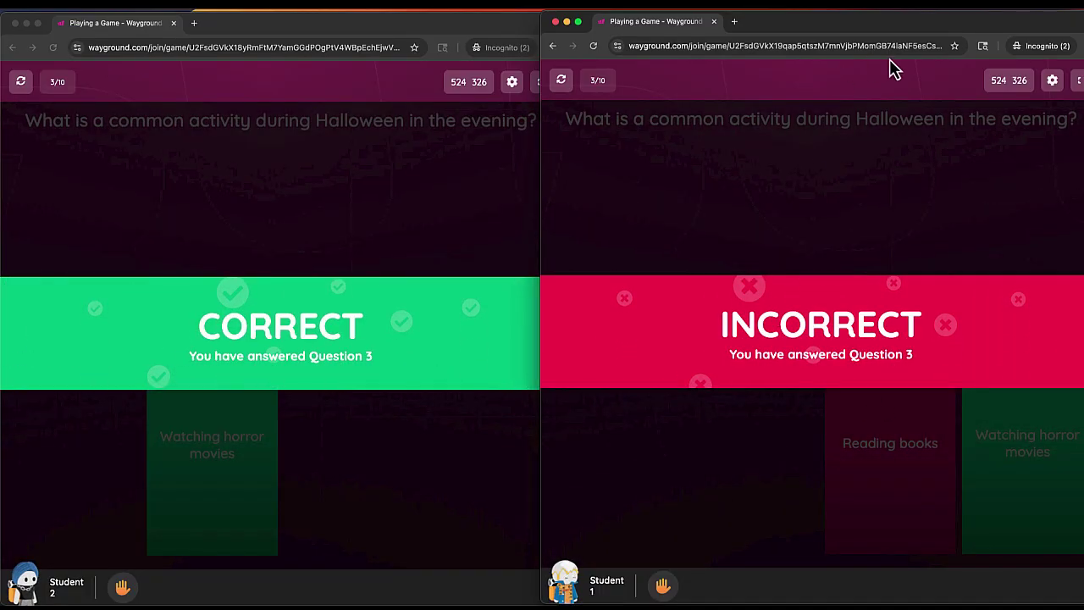
Step: Return to the teacher's desktop and show question 3's responses at 50% accuracy
{"action": "key", "text": "ctrl+Right"}
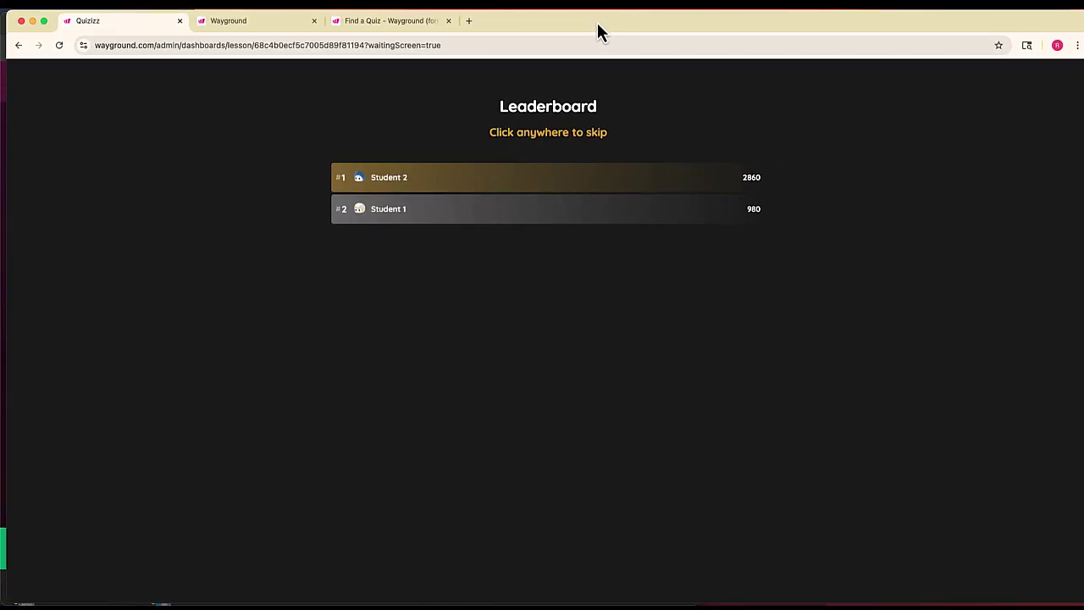
{"action": "left_click", "coordinate": [885, 330]}
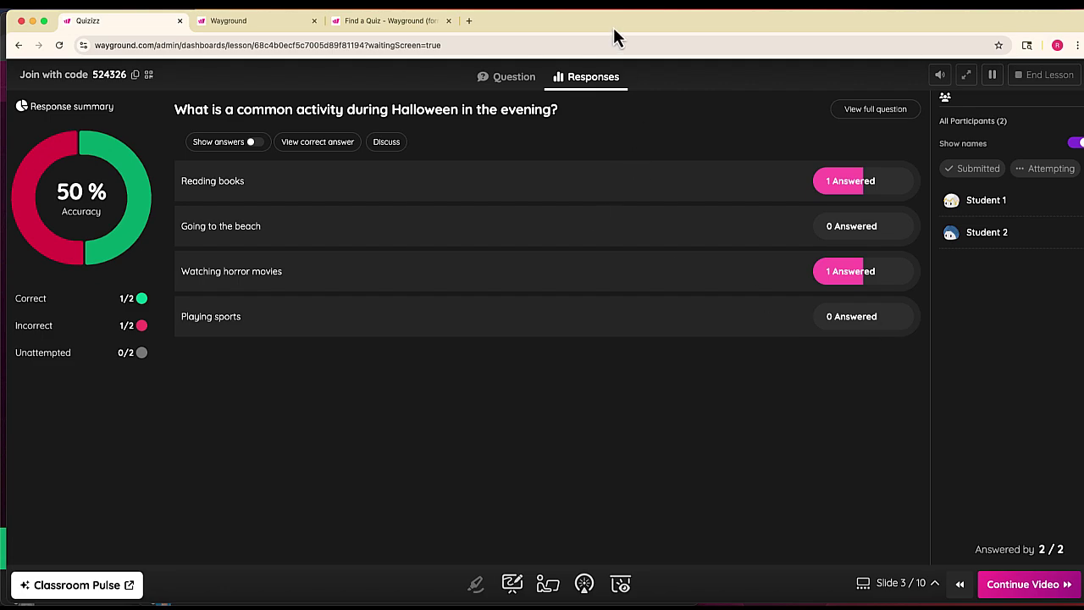
{"action": "key", "text": "ctrl+Right"}
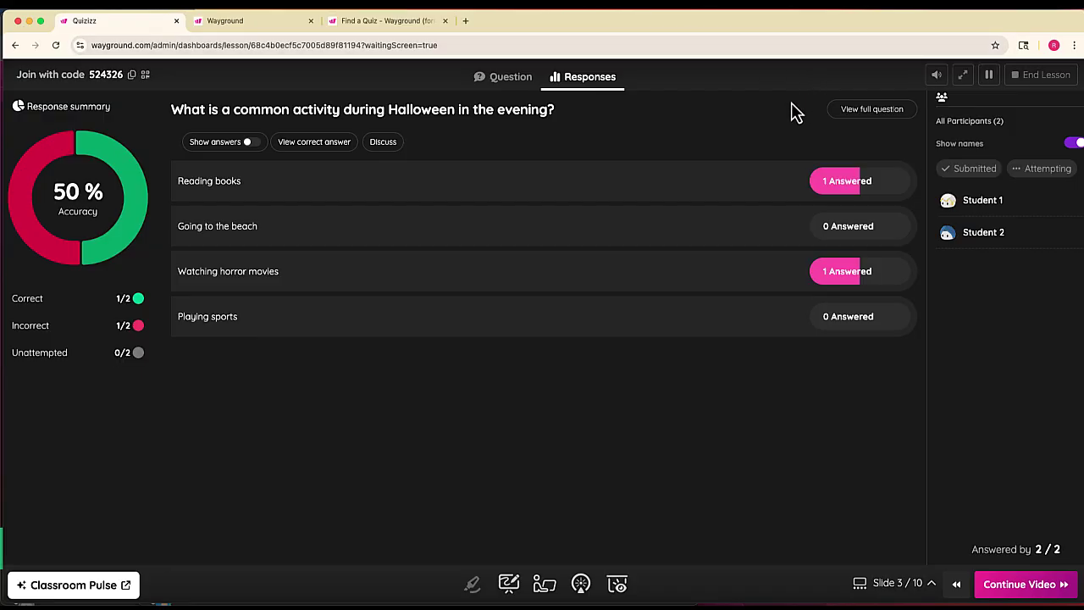
Step: End the lesson and confirm with End to reveal the final podium
{"action": "left_click", "coordinate": [1018, 77]}
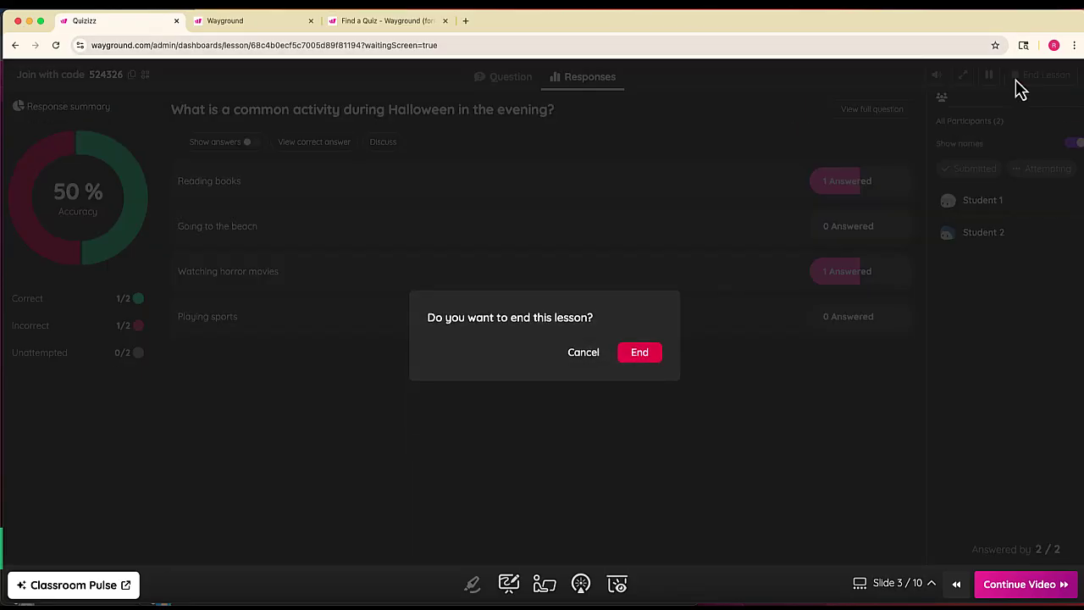
{"action": "left_click", "coordinate": [641, 353]}
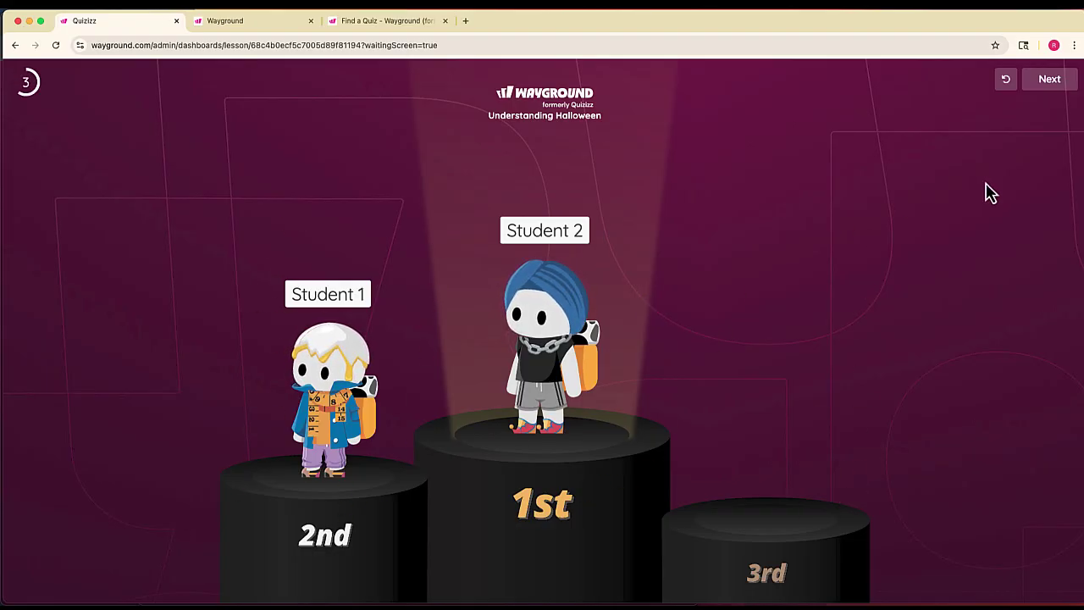
Step: Go from the podium to the Session Summary showing 20% average class accuracy
{"action": "left_click", "coordinate": [1047, 81]}
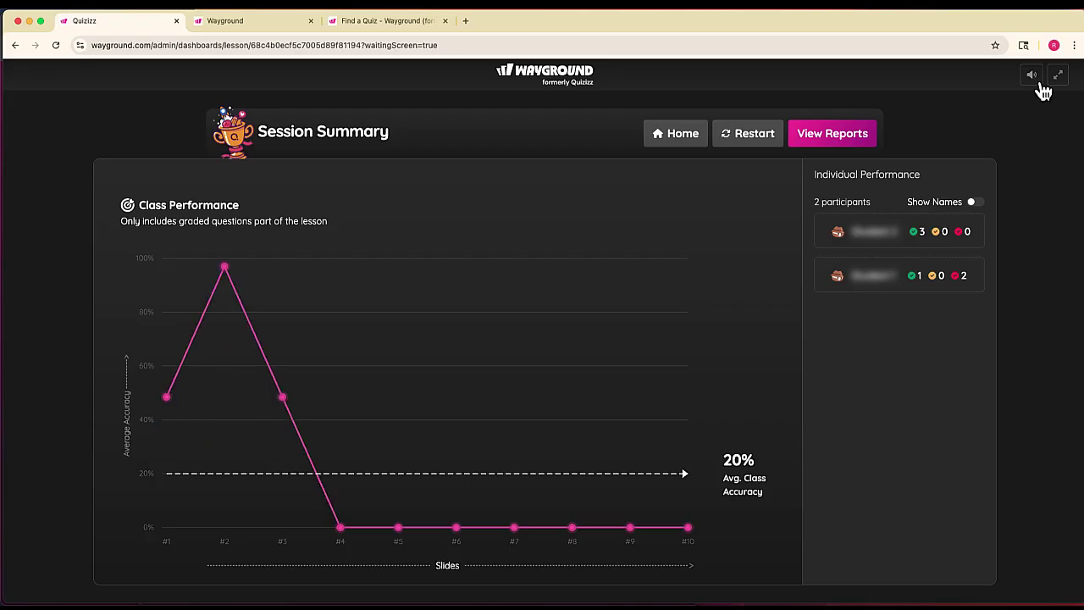
{"action": "mouse_move", "coordinate": [208, 291]}
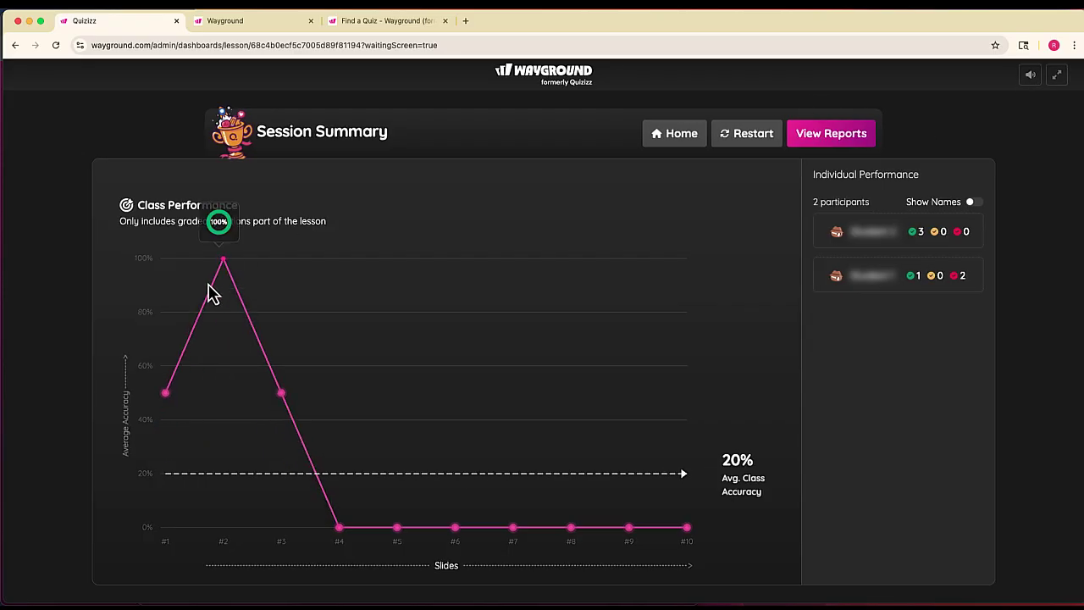